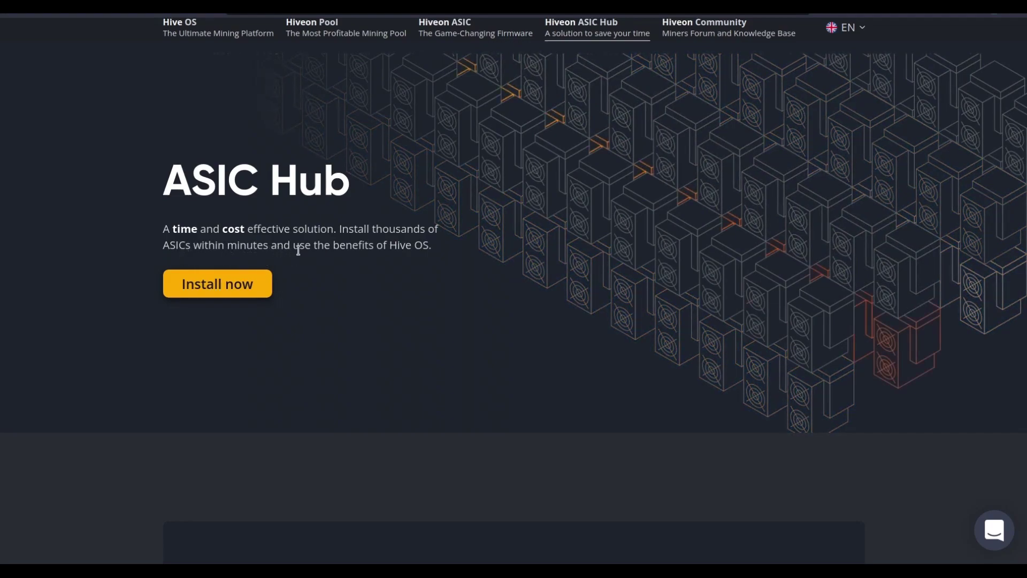
Copy ASIC Hub's Linux curl install command, run it, then open the localhost setup page
{"action": "left_click", "coordinate": [216, 285]}
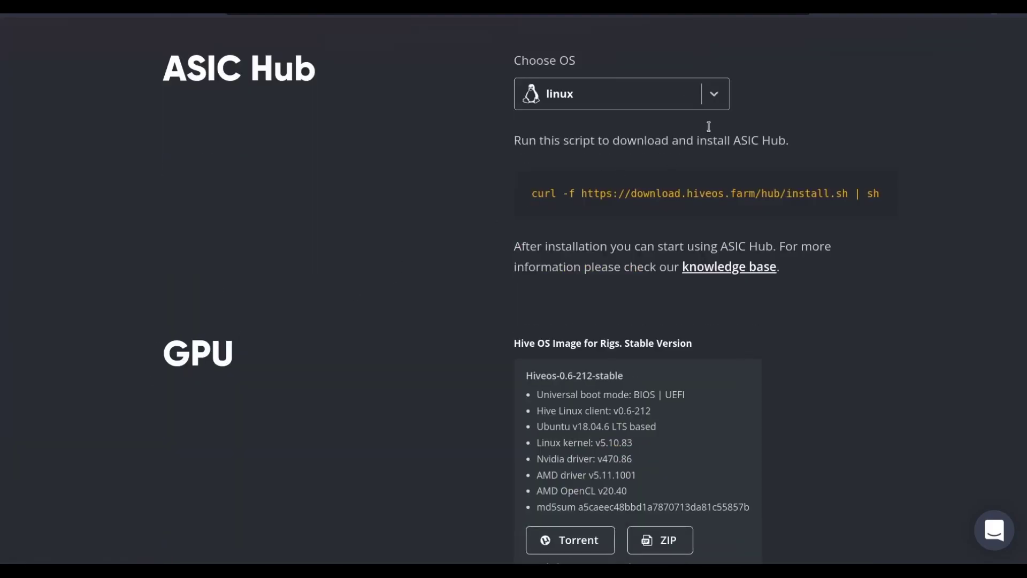
{"action": "left_click", "coordinate": [715, 95]}
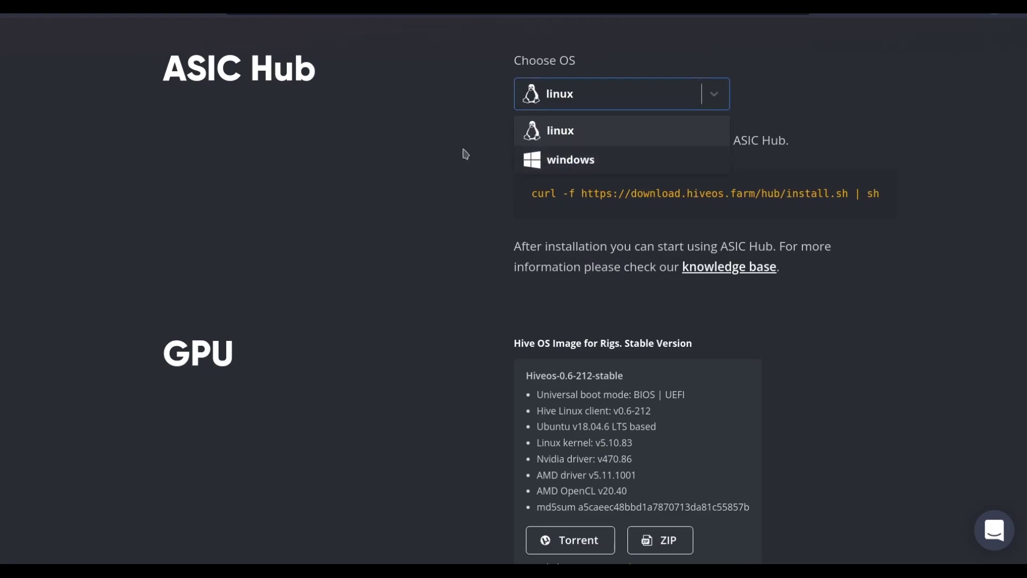
{"action": "left_click", "coordinate": [436, 161]}
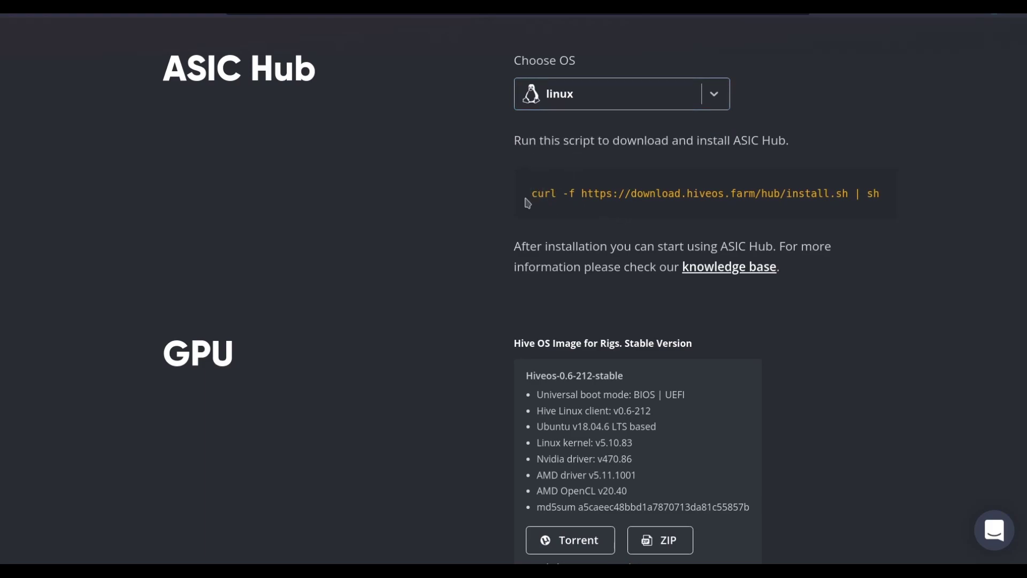
{"action": "left_click", "coordinate": [528, 203]}
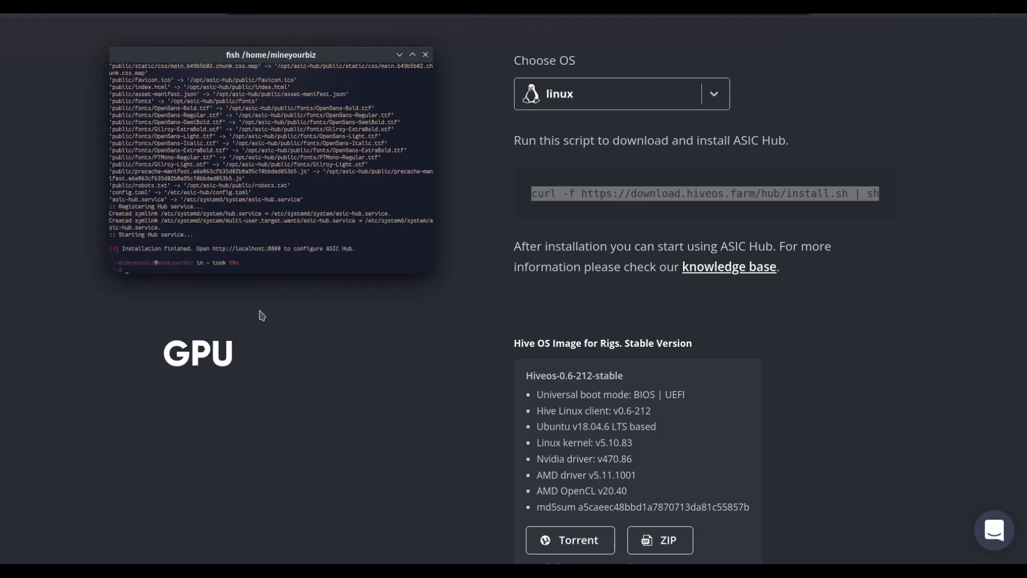
{"action": "left_click", "coordinate": [252, 249]}
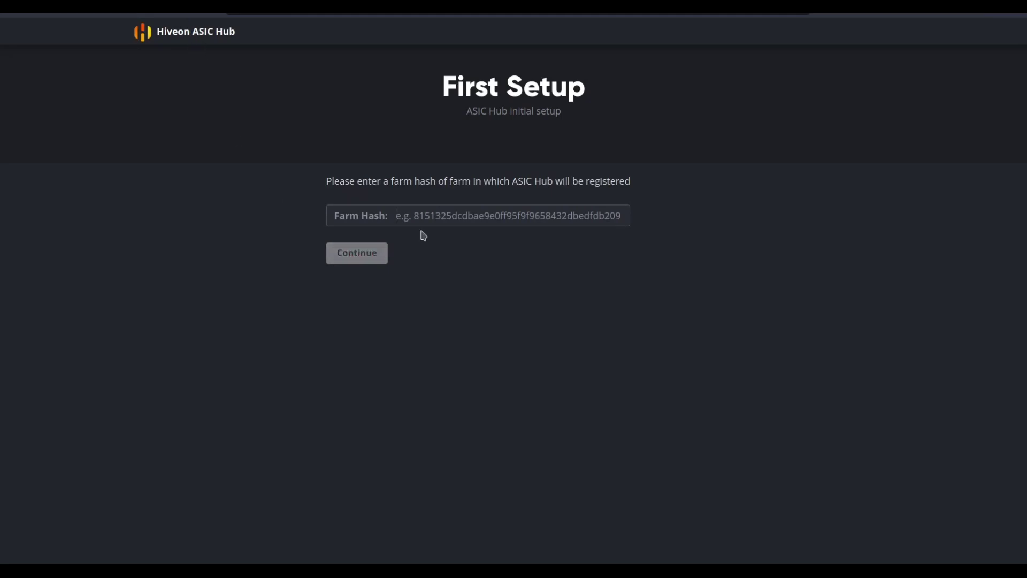
Paste the farm hash to register the hub and go to its empty device list
{"action": "left_click", "coordinate": [374, 256]}
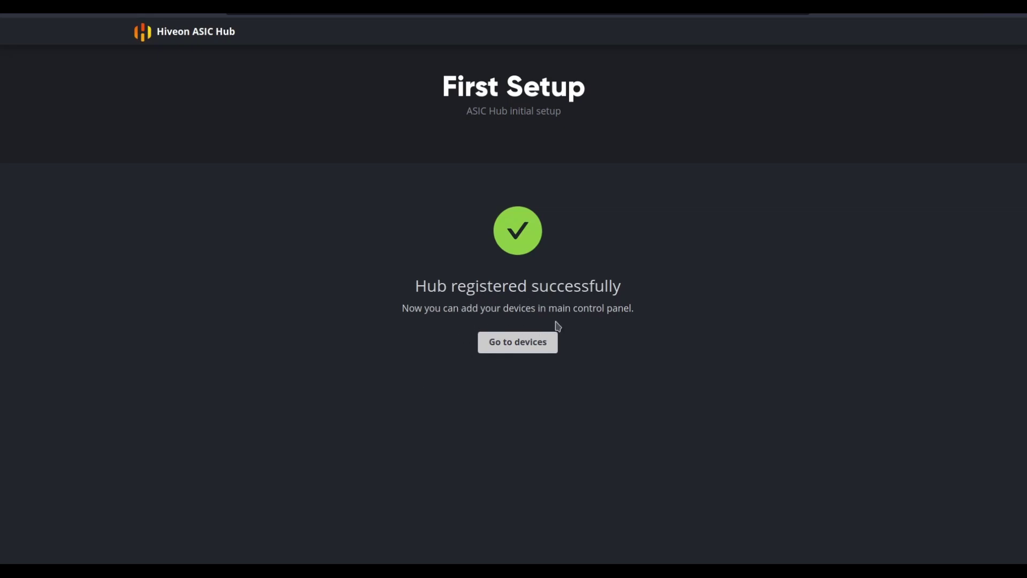
{"action": "left_click", "coordinate": [509, 344]}
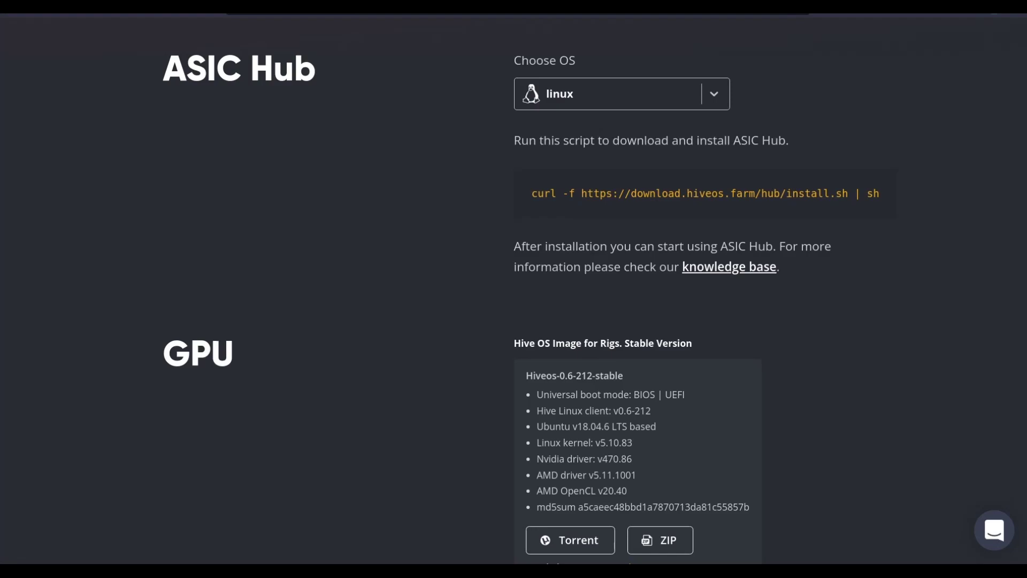
Return from the Knowledge Base article to the ASIC Hub page and scroll to Hive OS features
{"action": "left_click", "coordinate": [289, 6]}
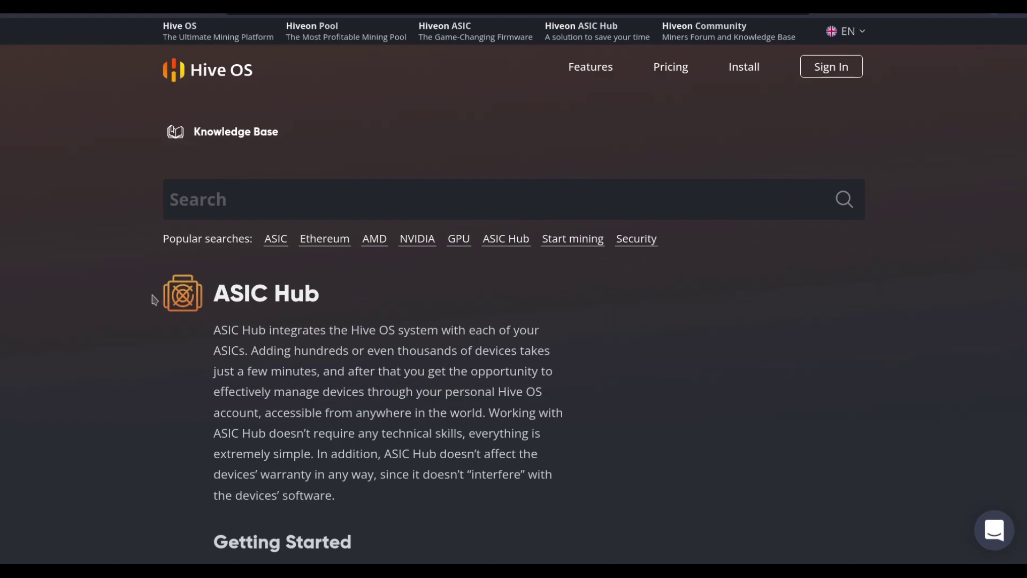
{"action": "left_click", "coordinate": [156, 297]}
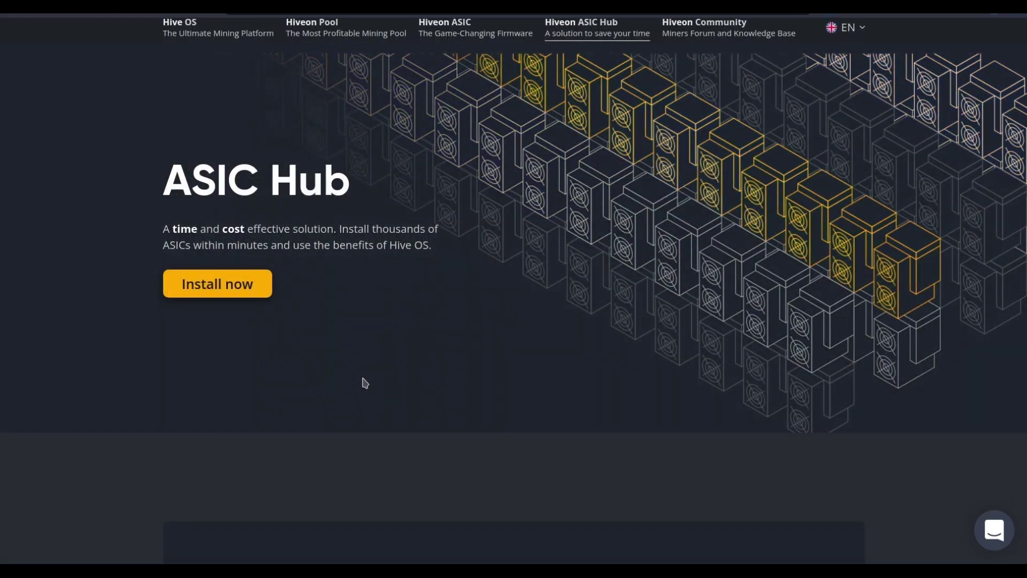
{"action": "scroll", "coordinate": [139, 362], "scroll_direction": "down", "scroll_amount": 8}
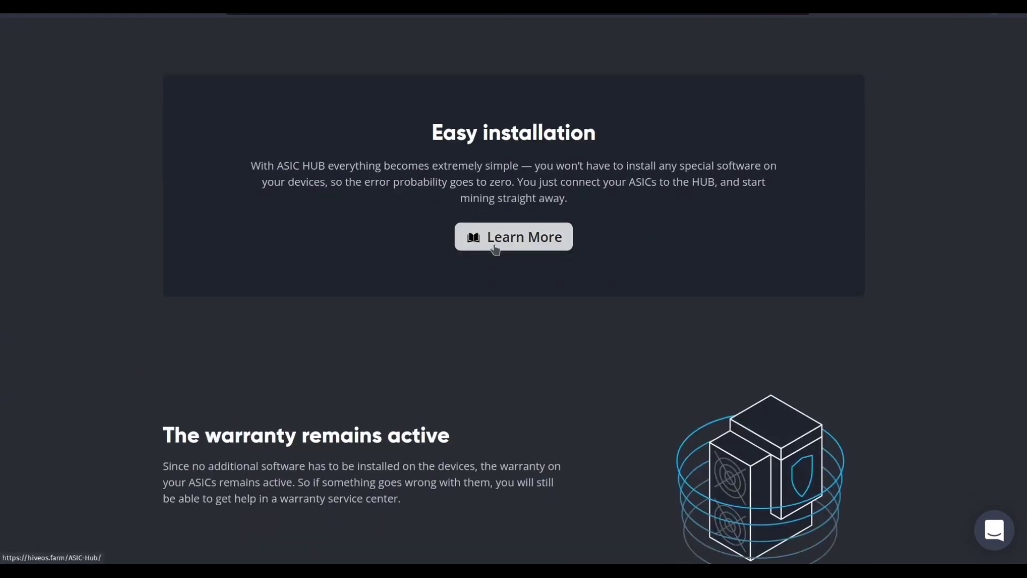
{"action": "scroll", "coordinate": [185, 362], "scroll_direction": "down", "scroll_amount": 4}
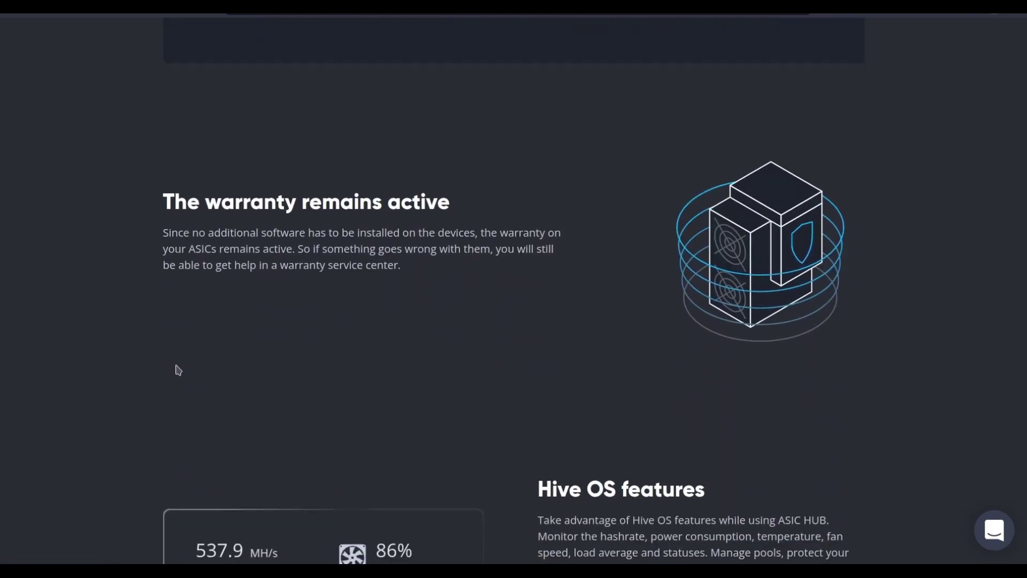
{"action": "scroll", "coordinate": [154, 371], "scroll_direction": "down", "scroll_amount": 5}
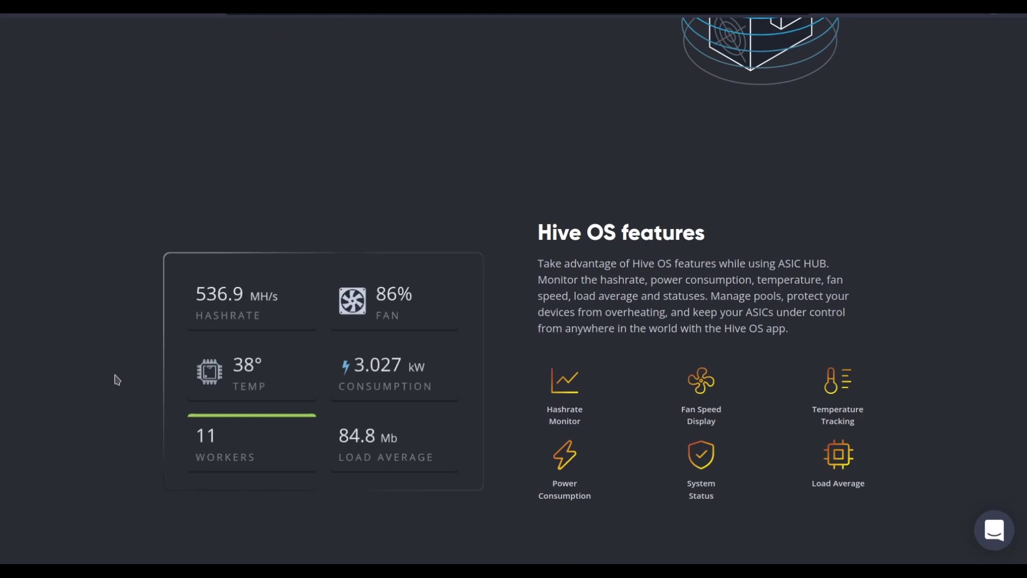
{"action": "scroll", "coordinate": [118, 379], "scroll_direction": "down", "scroll_amount": 3}
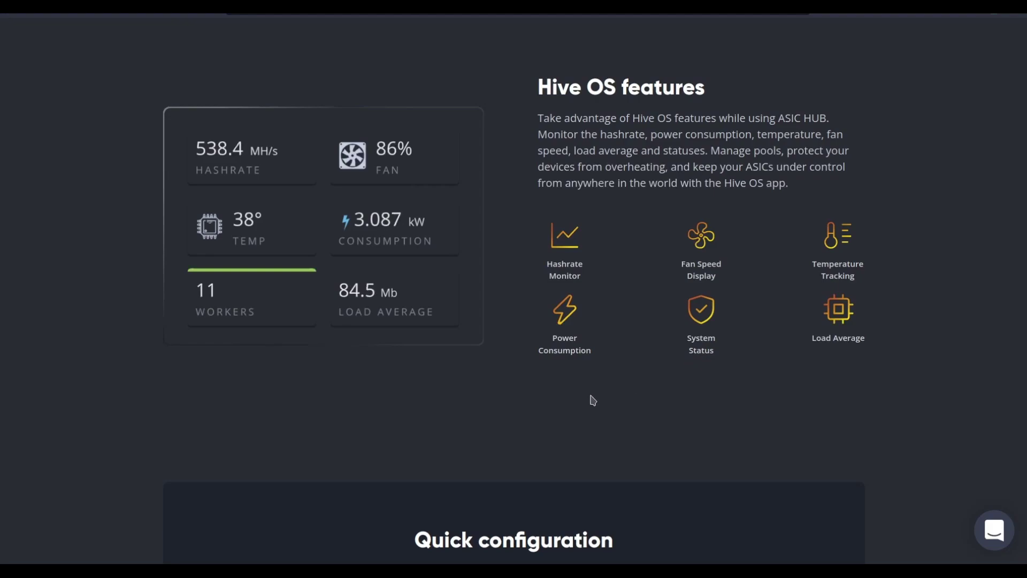
Scroll past Quick configuration and Notifications to the 'What to choose?' comparison
{"action": "scroll", "coordinate": [218, 403], "scroll_direction": "down", "scroll_amount": 8}
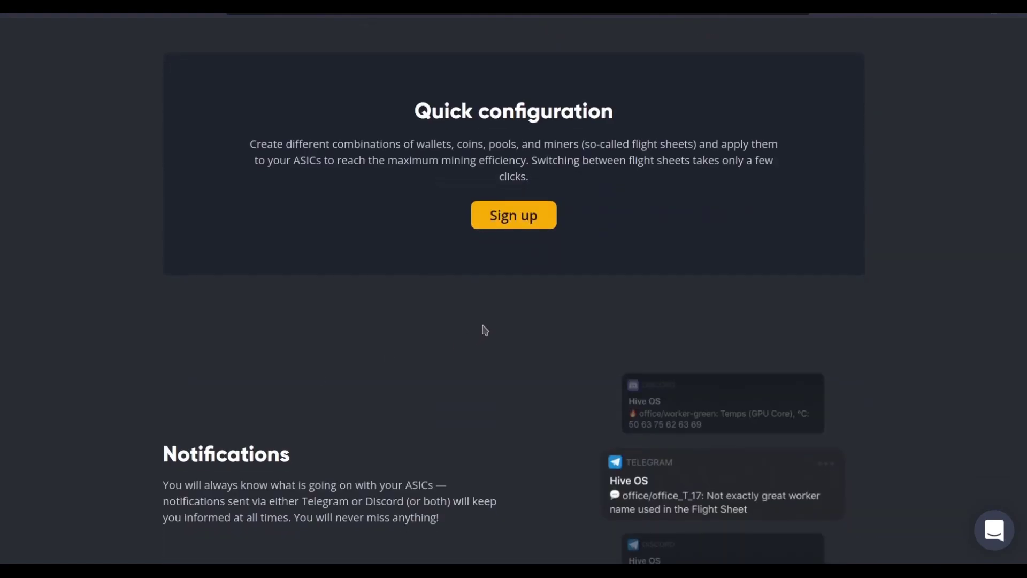
{"action": "scroll", "coordinate": [462, 375], "scroll_direction": "down", "scroll_amount": 4}
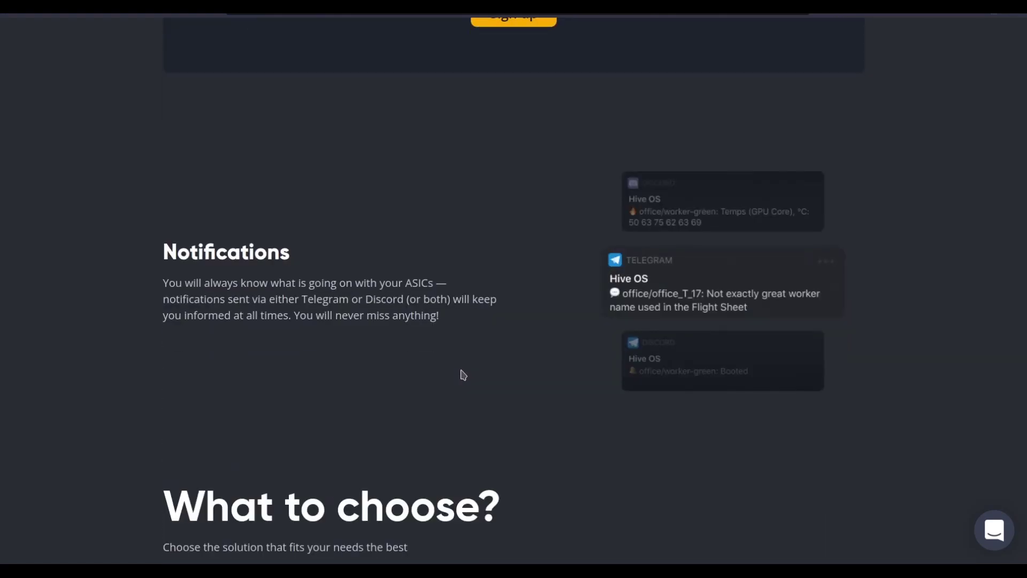
{"action": "scroll", "coordinate": [463, 374], "scroll_direction": "down", "scroll_amount": 1}
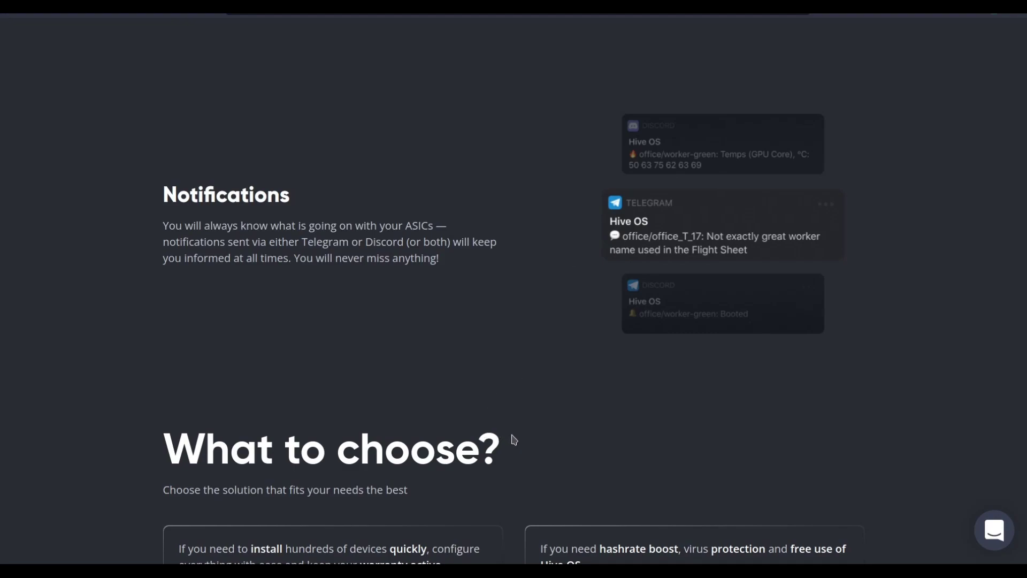
{"action": "scroll", "coordinate": [509, 452], "scroll_direction": "down", "scroll_amount": 1}
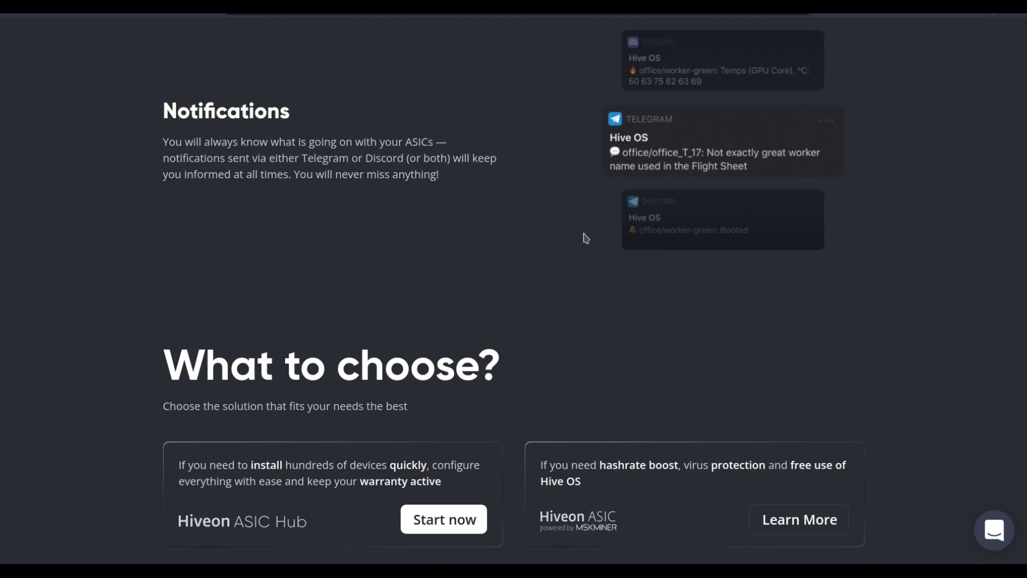
{"action": "scroll", "coordinate": [385, 390], "scroll_direction": "down", "scroll_amount": 4}
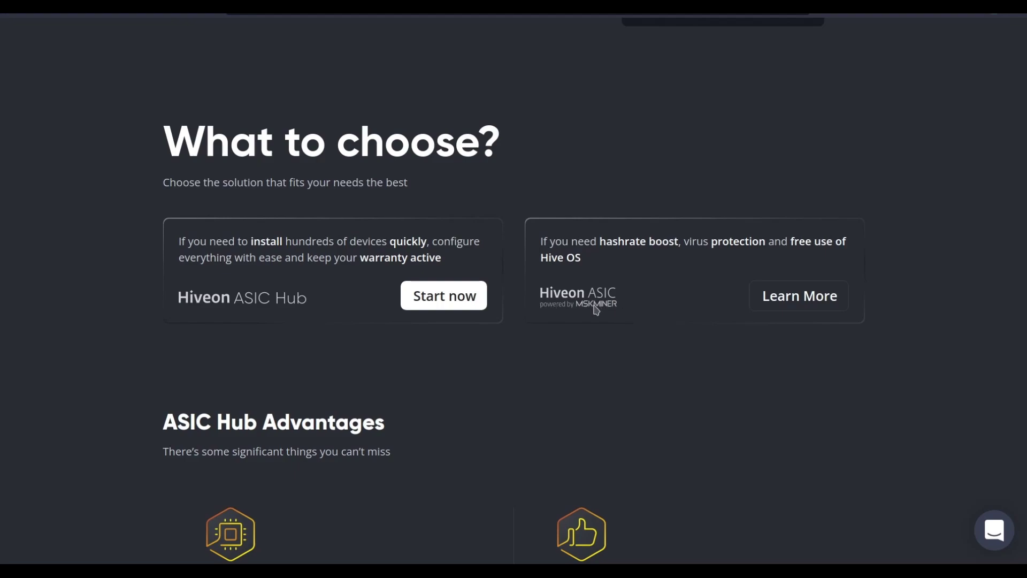
Scroll through the supported hardware makers, including Avalon (Canaan), down to Ebang
{"action": "scroll", "coordinate": [149, 338], "scroll_direction": "down", "scroll_amount": 15}
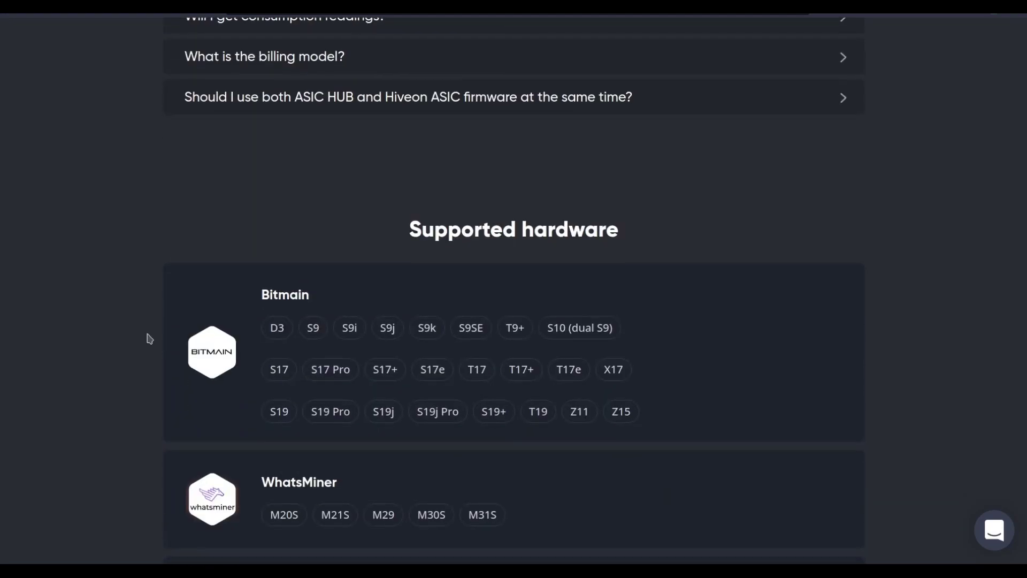
{"action": "scroll", "coordinate": [144, 340], "scroll_direction": "down", "scroll_amount": 3}
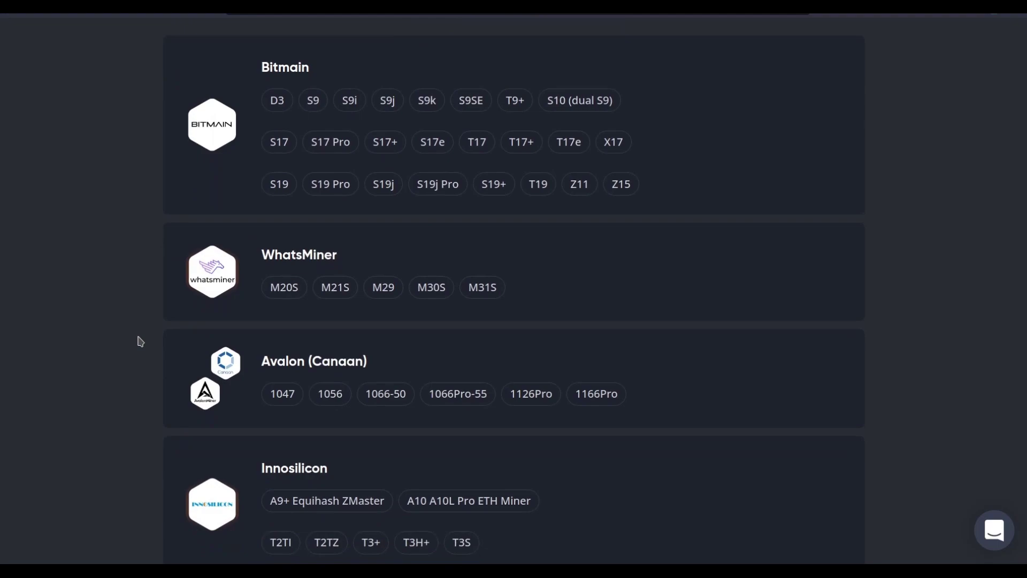
{"action": "scroll", "coordinate": [140, 341], "scroll_direction": "down", "scroll_amount": 4}
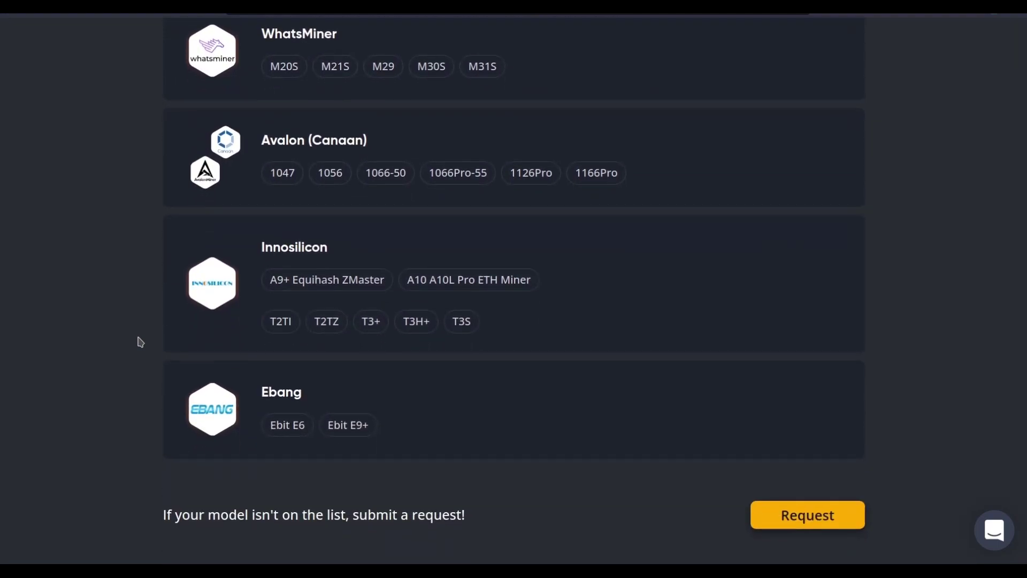
{"action": "scroll", "coordinate": [140, 342], "scroll_direction": "up", "scroll_amount": 2}
{"action": "scroll", "coordinate": [139, 346], "scroll_direction": "down", "scroll_amount": 2}
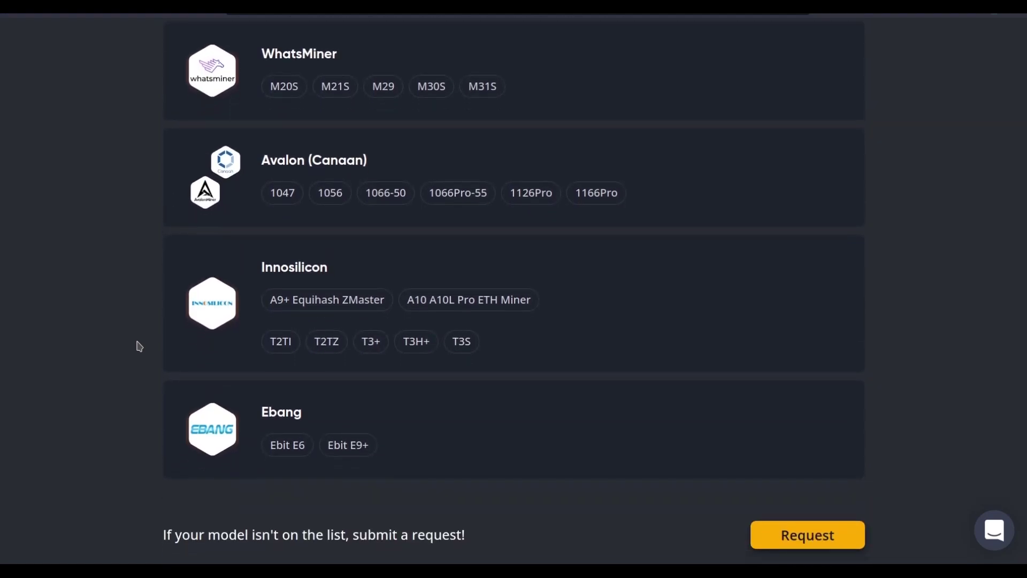
{"action": "scroll", "coordinate": [139, 346], "scroll_direction": "down", "scroll_amount": 3}
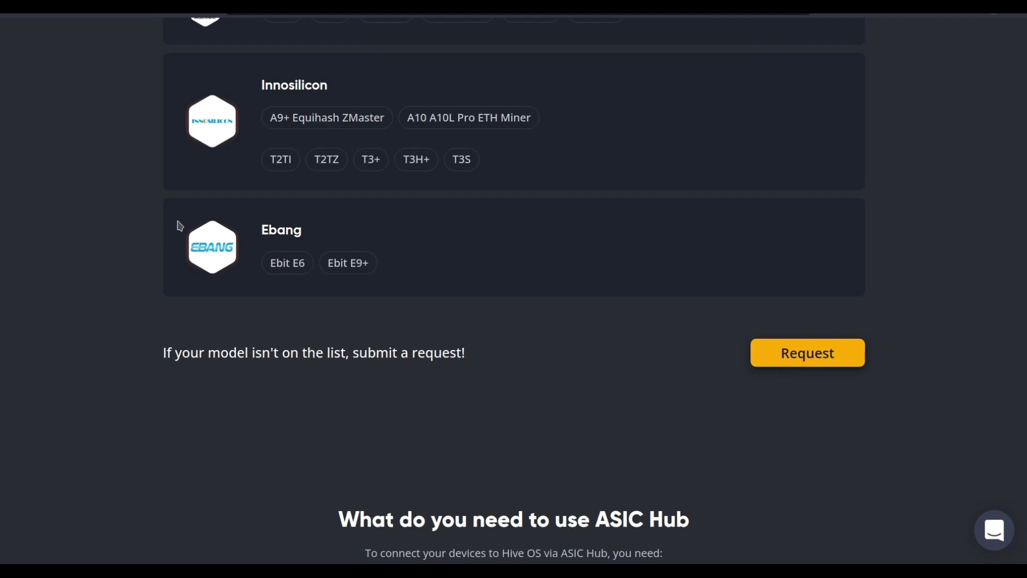
Open the office farm's workers and try the Offline, Problems and Favorites filters, ending on Online
{"action": "left_click", "coordinate": [105, 17]}
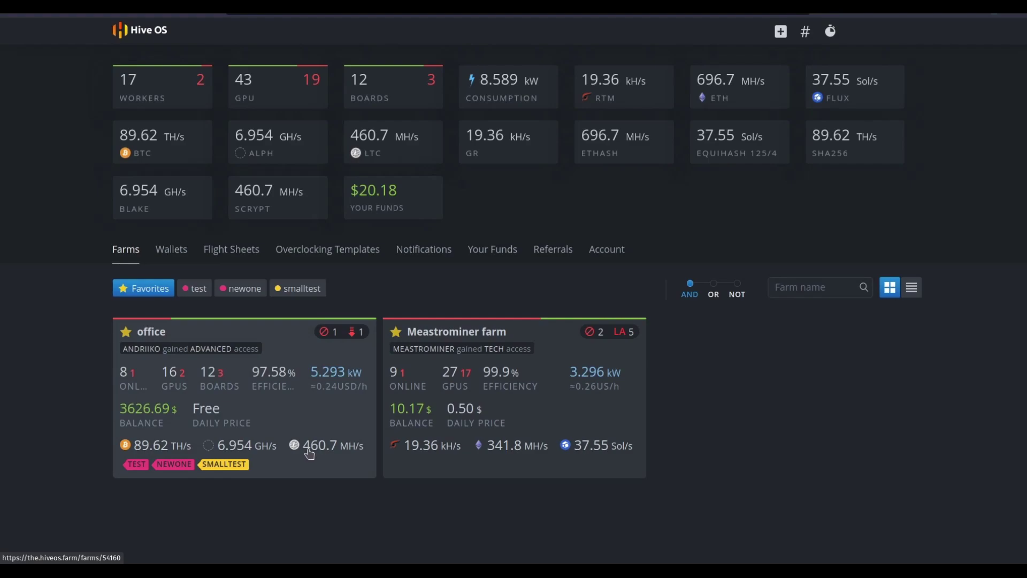
{"action": "left_click", "coordinate": [152, 454]}
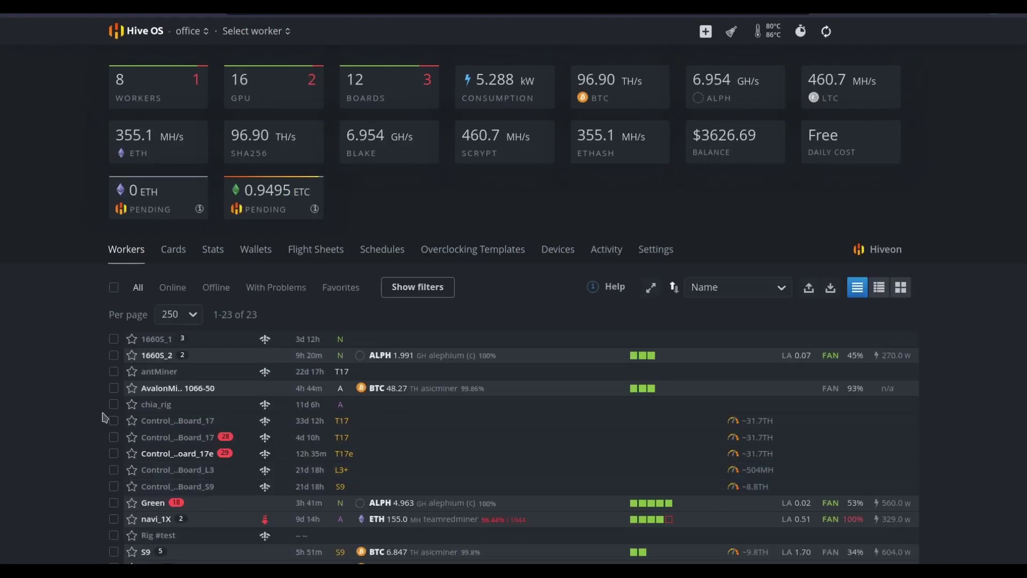
{"action": "left_click", "coordinate": [173, 289]}
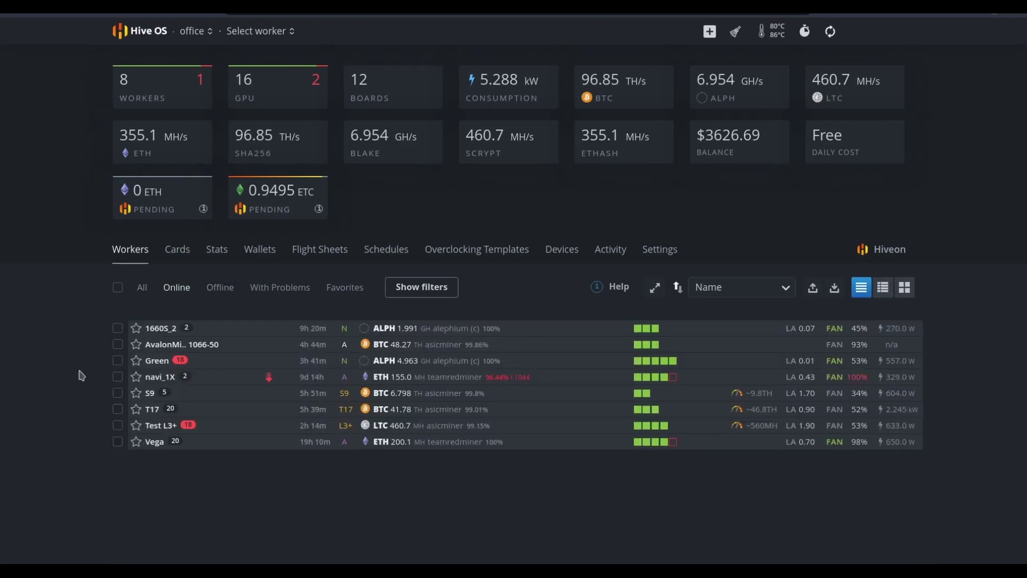
{"action": "left_click", "coordinate": [220, 287]}
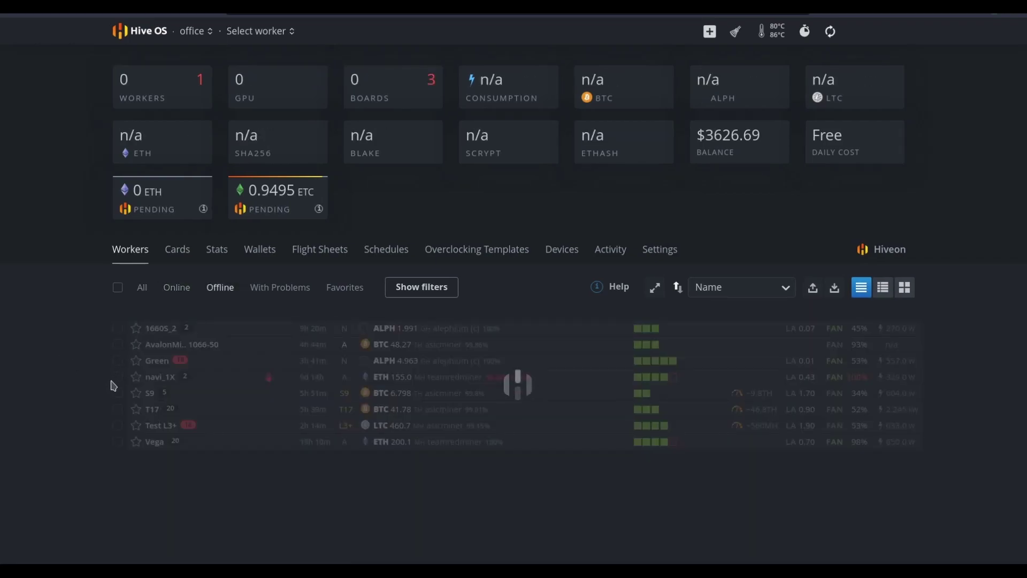
{"action": "left_click", "coordinate": [278, 291]}
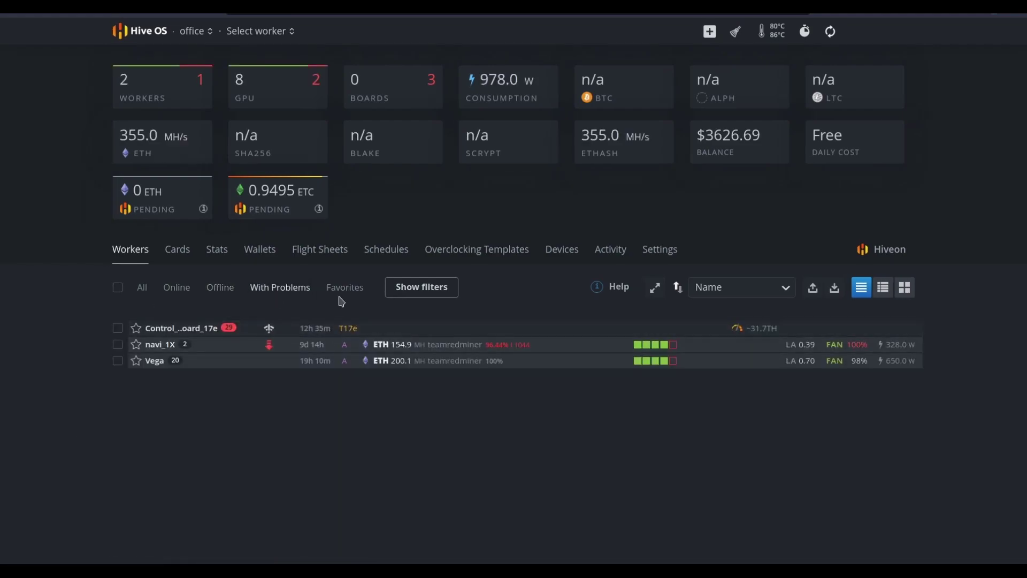
{"action": "left_click", "coordinate": [347, 288]}
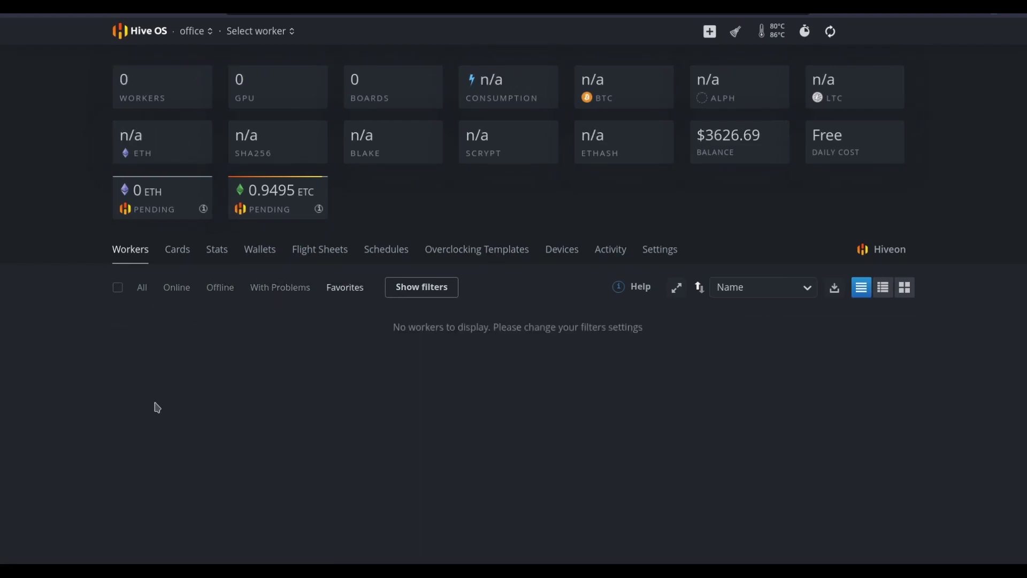
{"action": "left_click", "coordinate": [180, 289]}
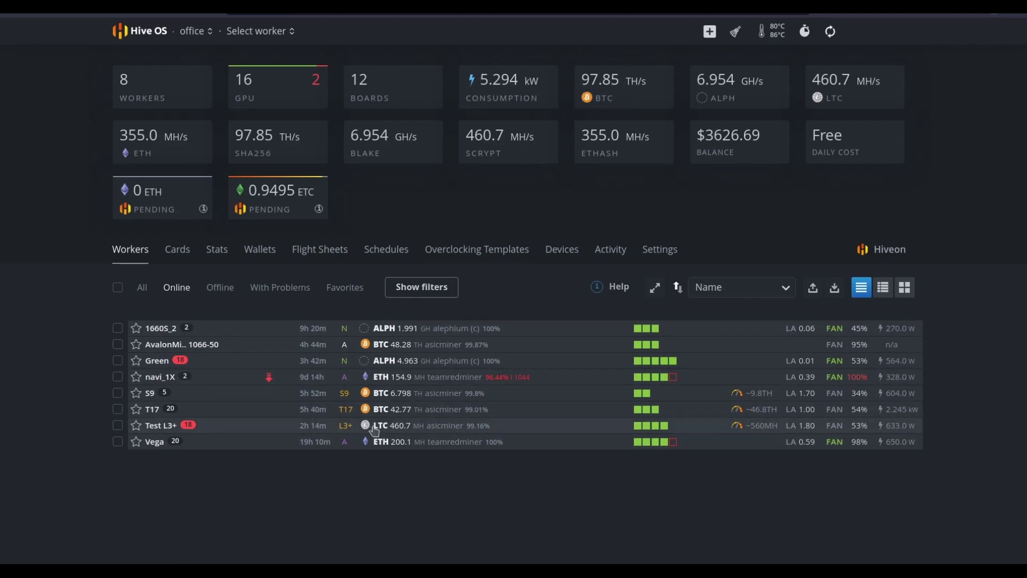
Keep the worker list sorted by Name and star the Green worker as a favourite
{"action": "left_click", "coordinate": [760, 287]}
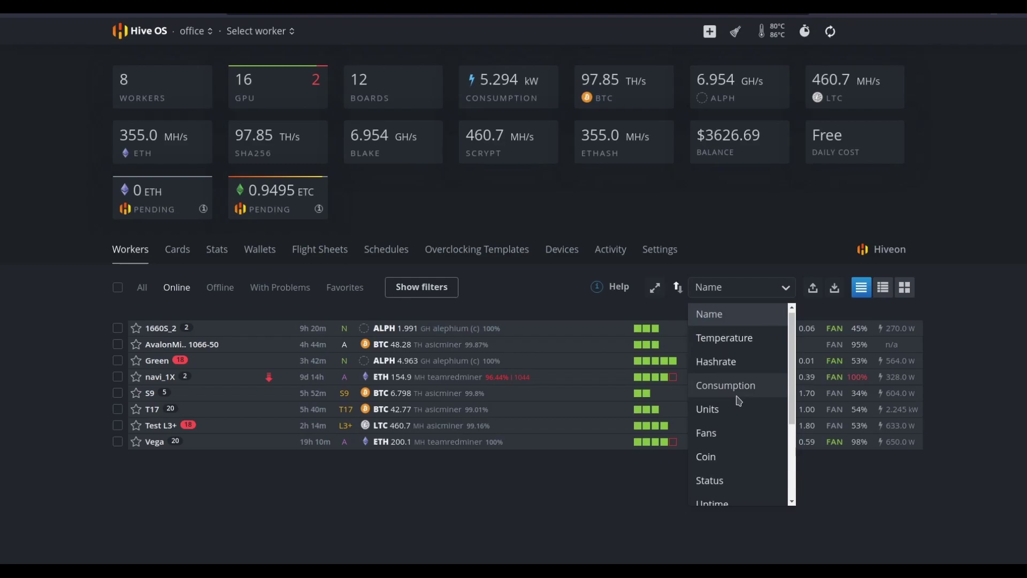
{"action": "scroll", "coordinate": [738, 426], "scroll_direction": "down", "scroll_amount": 3}
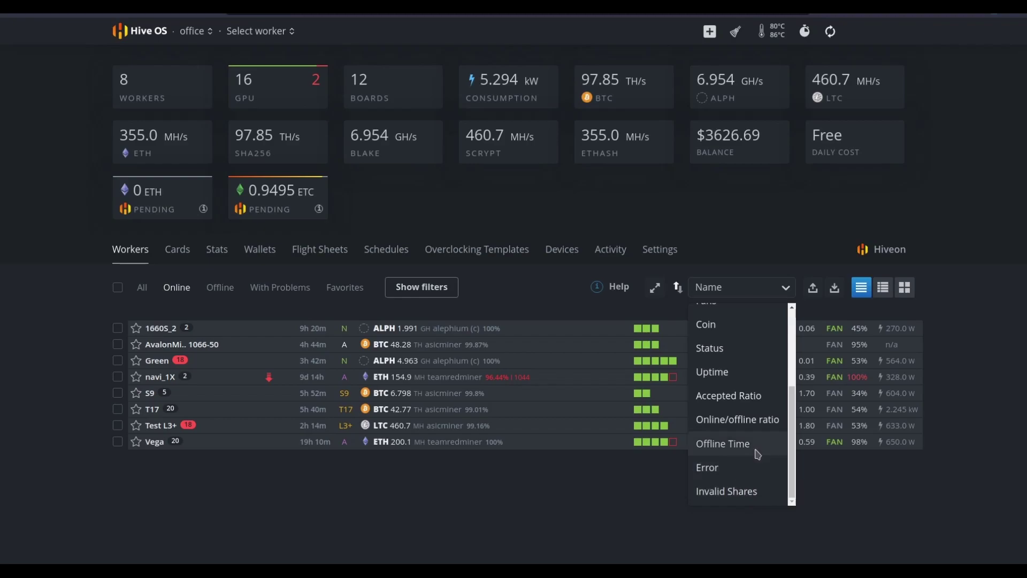
{"action": "left_click", "coordinate": [348, 293]}
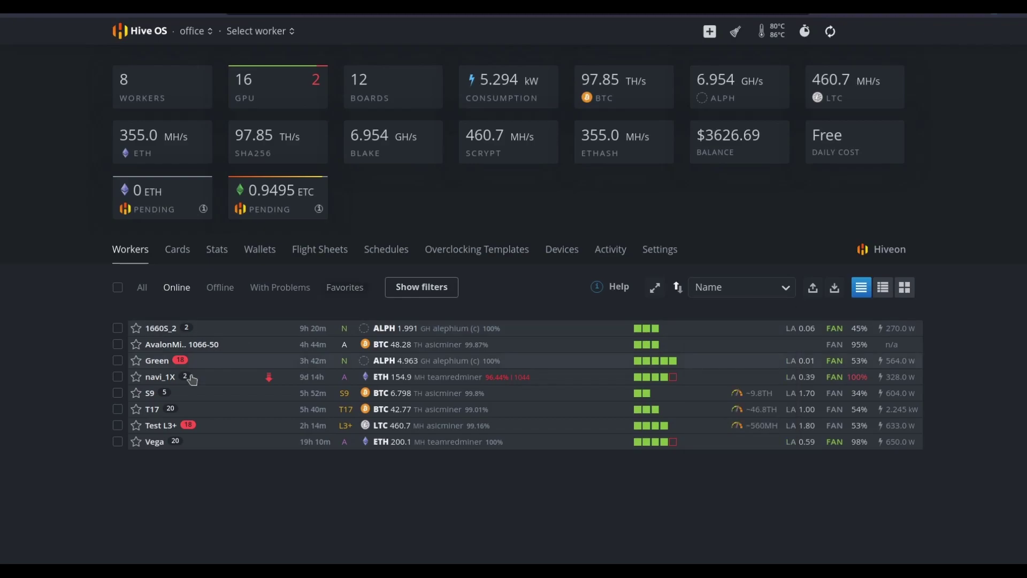
{"action": "left_click", "coordinate": [137, 361]}
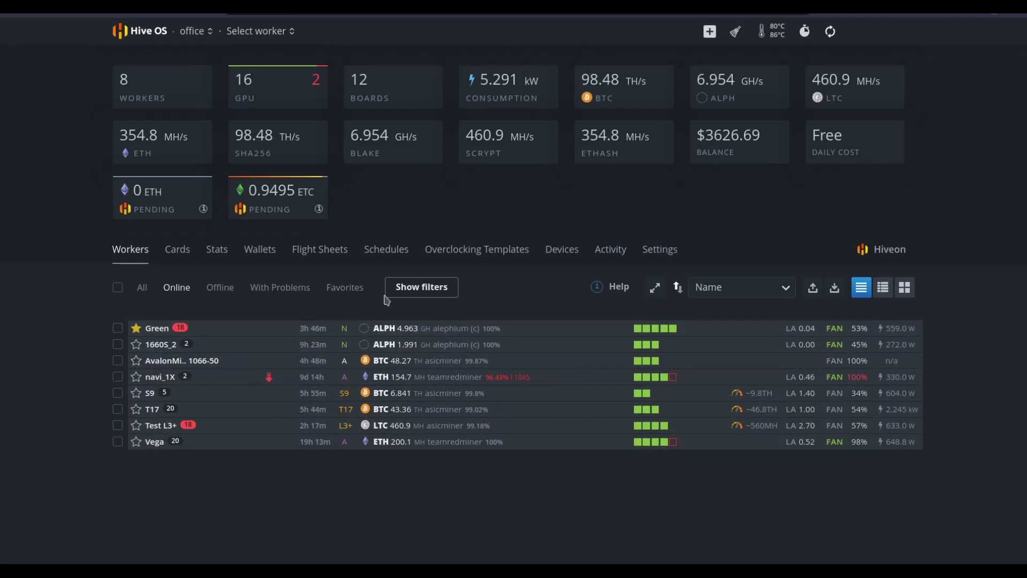
Apply the asicminer miner filter so only the four ASIC workers are listed
{"action": "left_click", "coordinate": [426, 296]}
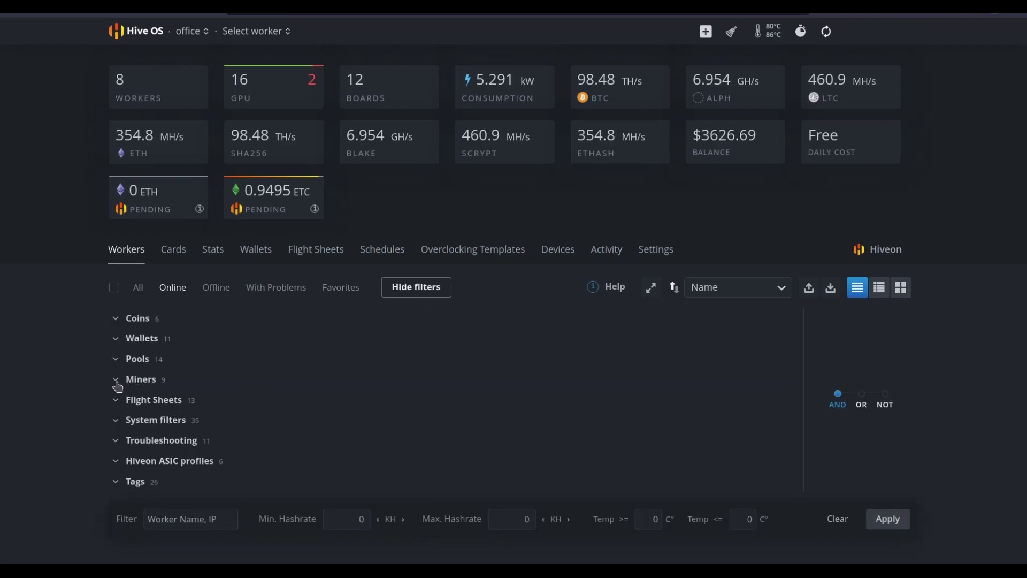
{"action": "left_click", "coordinate": [117, 381]}
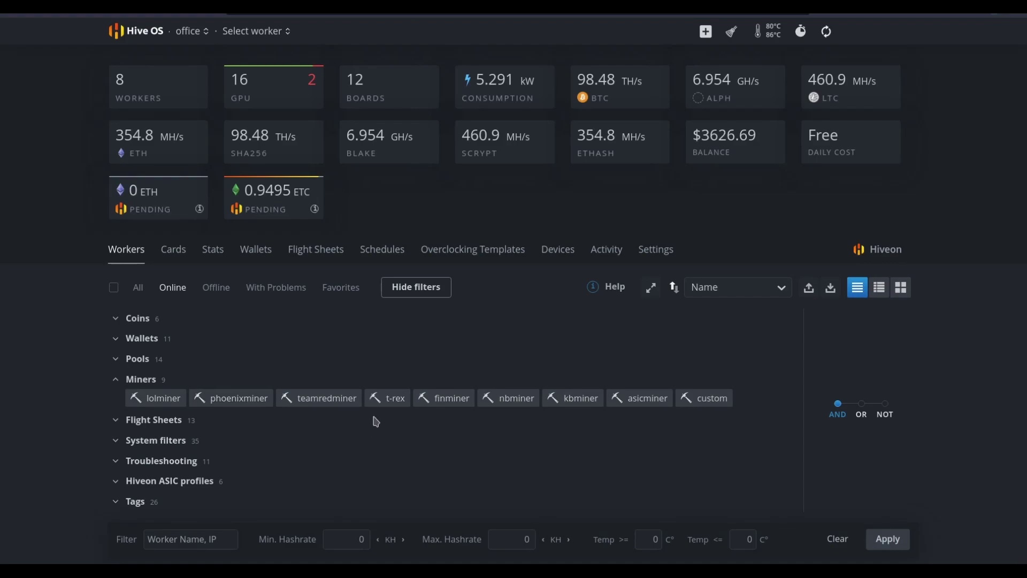
{"action": "left_click", "coordinate": [648, 402]}
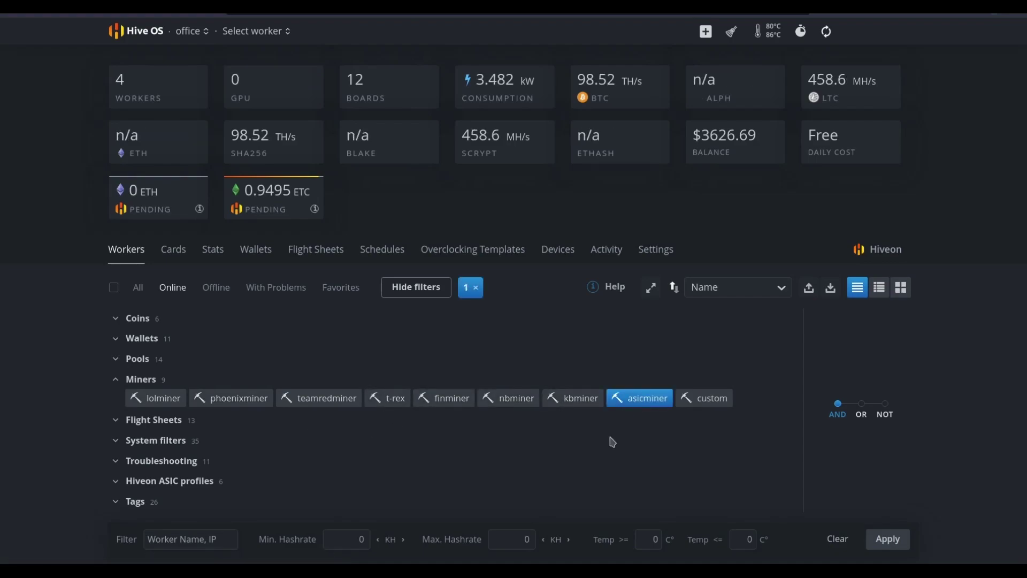
{"action": "left_click", "coordinate": [420, 291]}
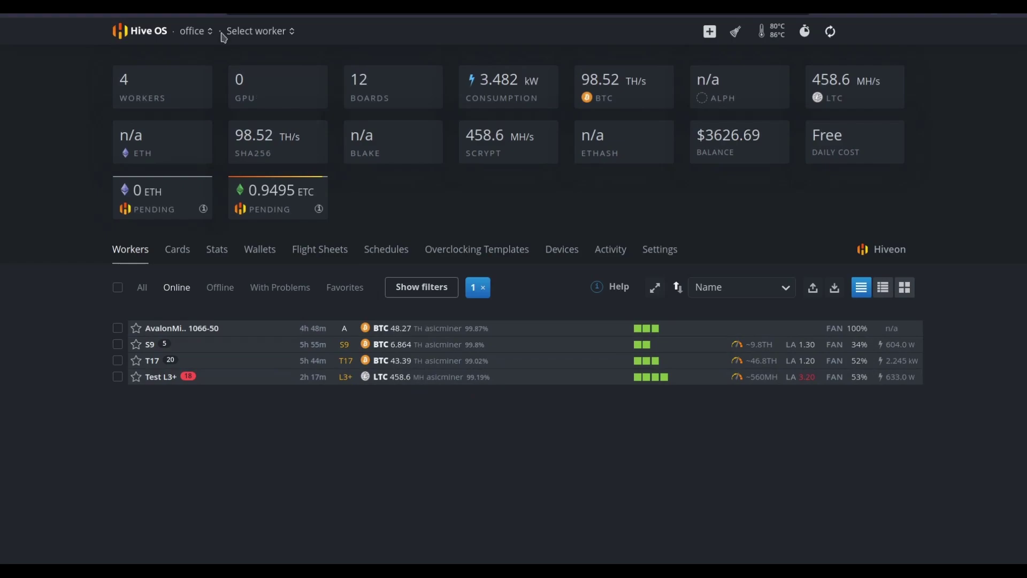
Bookmark the filtered workers page in the HiveOS bookmarks folder
{"action": "key", "text": "ctrl+d"}
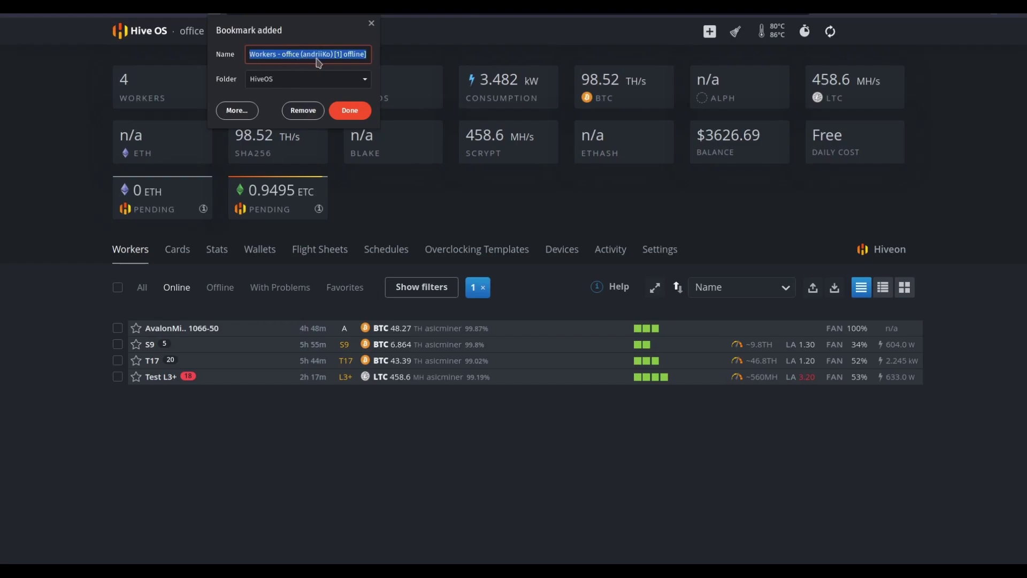
{"action": "left_click", "coordinate": [348, 108]}
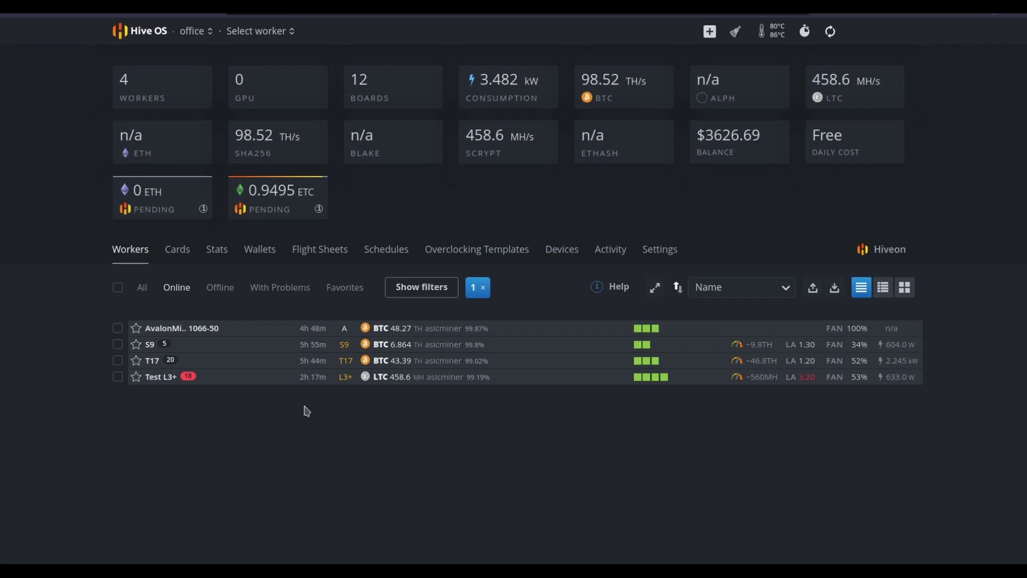
Open the AvalonMiner 1066-50 worker and review its chain frequencies, temperatures, fans and hub version
{"action": "left_click", "coordinate": [189, 330]}
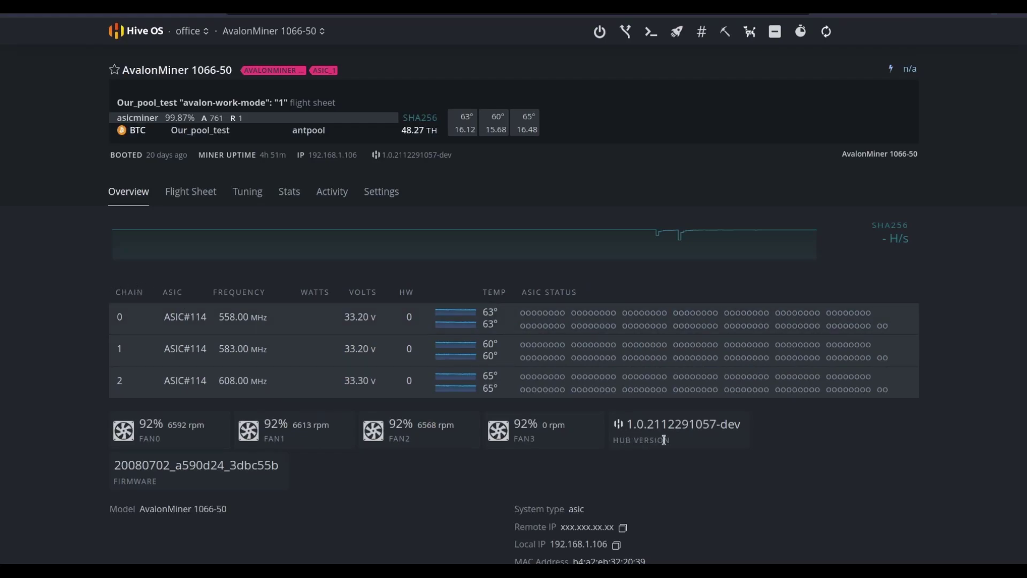
{"action": "left_click_drag", "start_coordinate": [677, 444], "coordinate": [616, 443]}
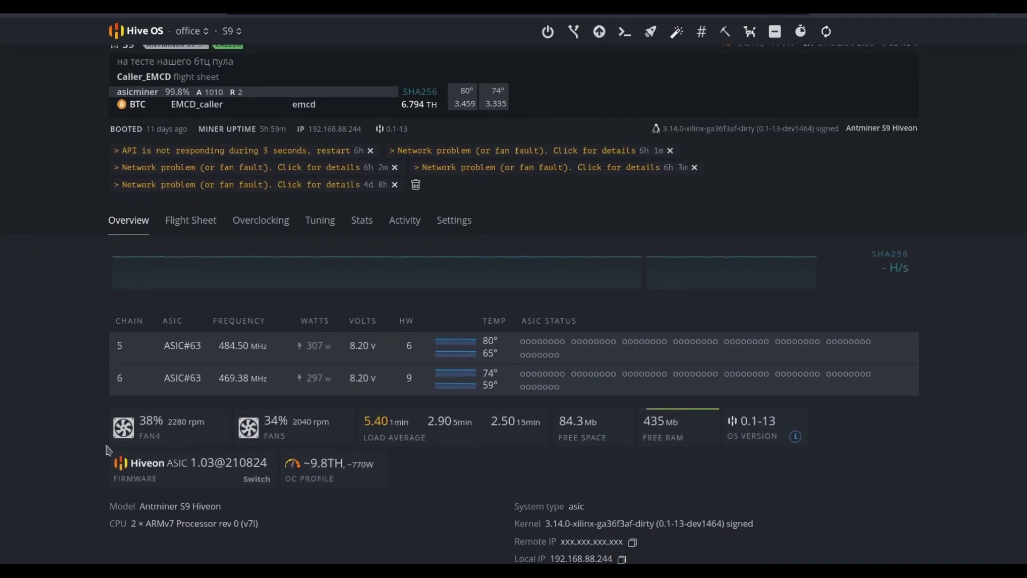
{"action": "scroll", "coordinate": [104, 447], "scroll_direction": "down", "scroll_amount": 2}
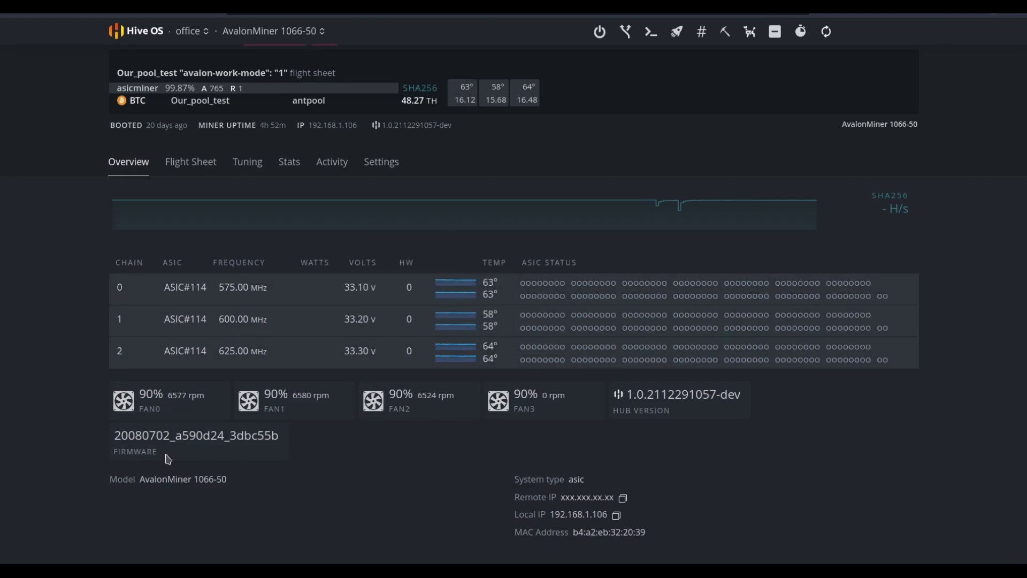
{"action": "scroll", "coordinate": [500, 484], "scroll_direction": "down", "scroll_amount": 1}
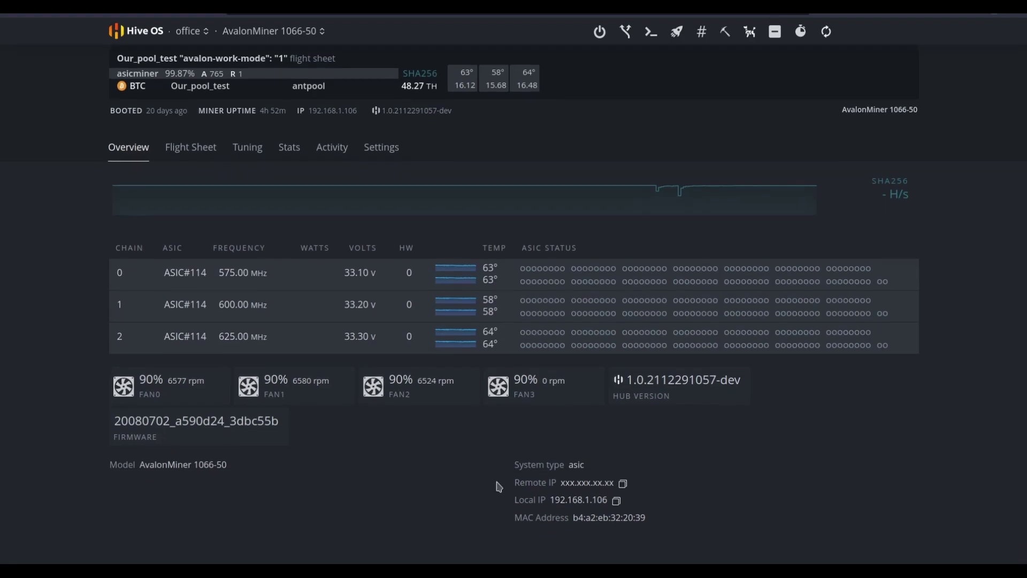
{"action": "scroll", "coordinate": [501, 470], "scroll_direction": "down", "scroll_amount": 1}
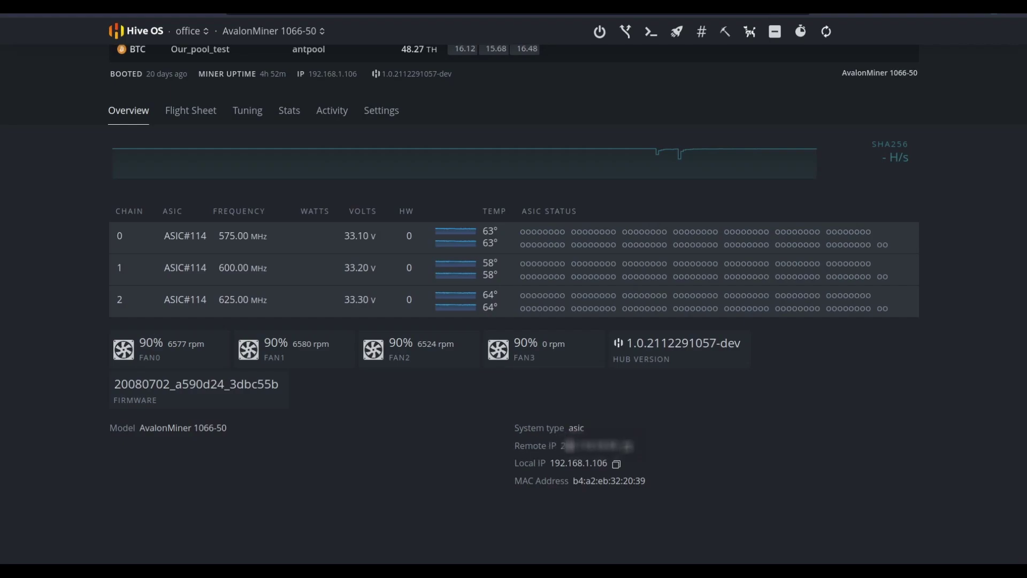
{"action": "scroll", "coordinate": [82, 464], "scroll_direction": "up", "scroll_amount": 2}
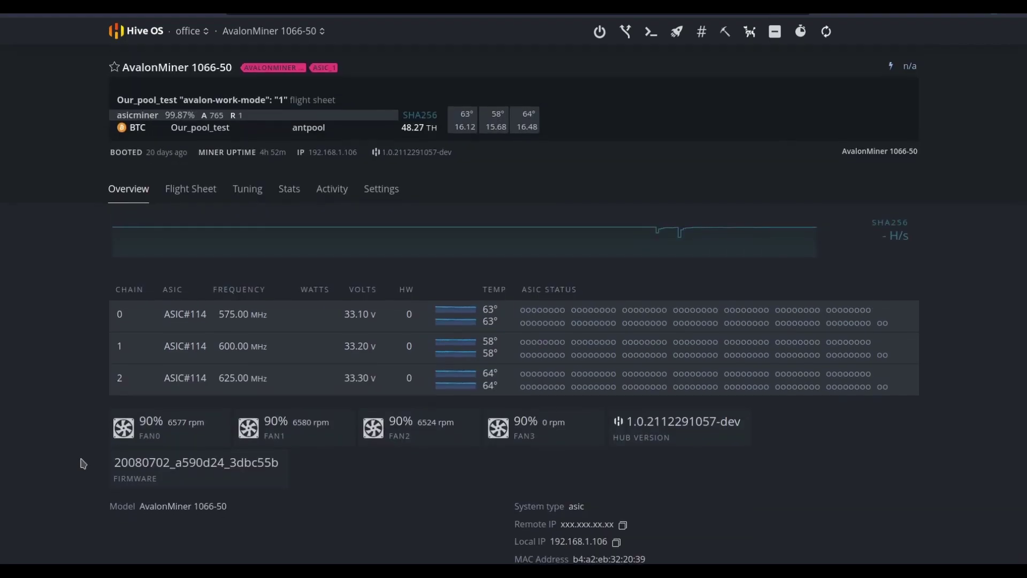
Review the AvalonMiner's 7-day temperature and fan charts, then show its flight sheets
{"action": "left_click", "coordinate": [289, 191]}
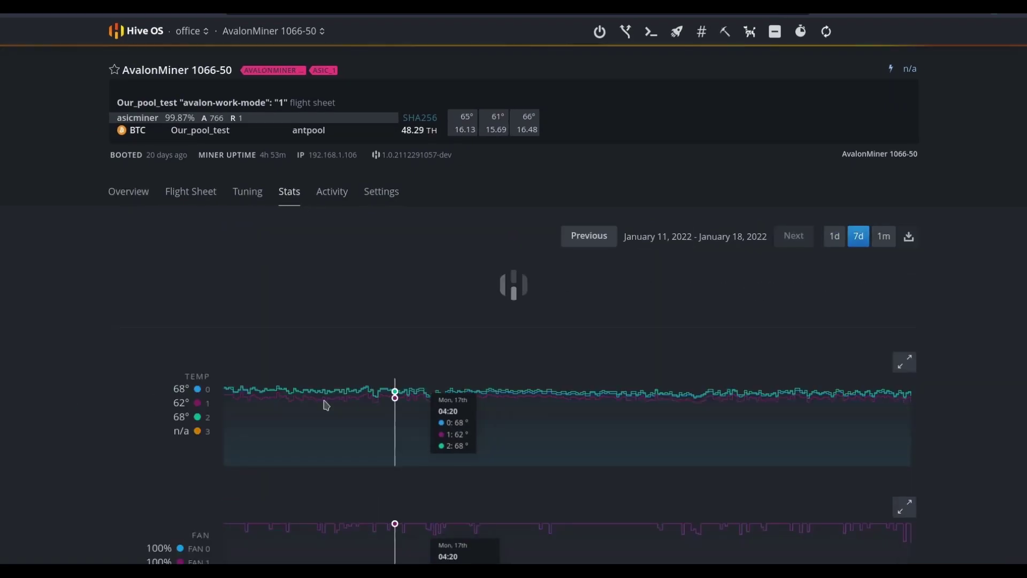
{"action": "scroll", "coordinate": [138, 364], "scroll_direction": "down", "scroll_amount": 6}
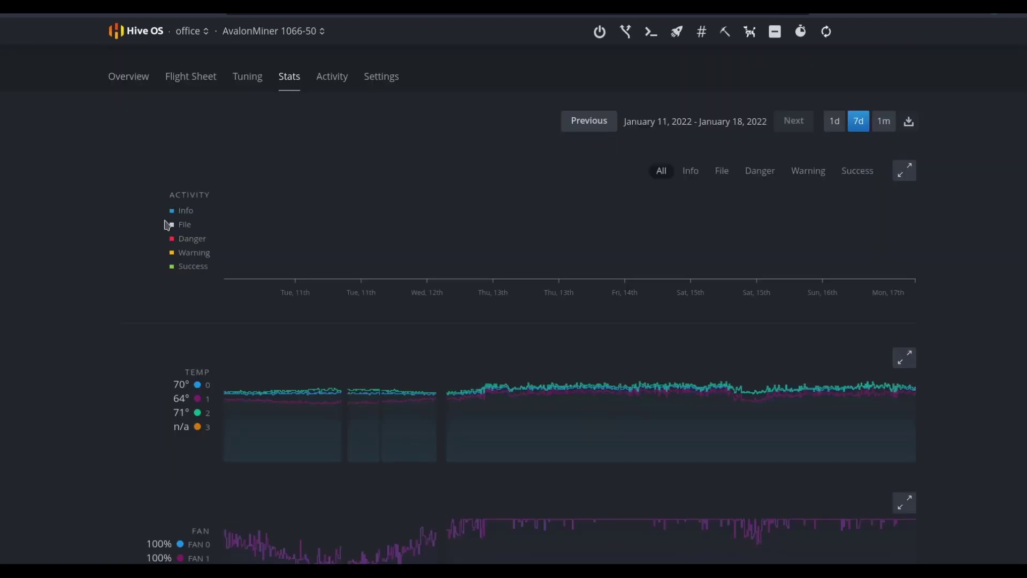
{"action": "scroll", "coordinate": [162, 370], "scroll_direction": "down", "scroll_amount": 10}
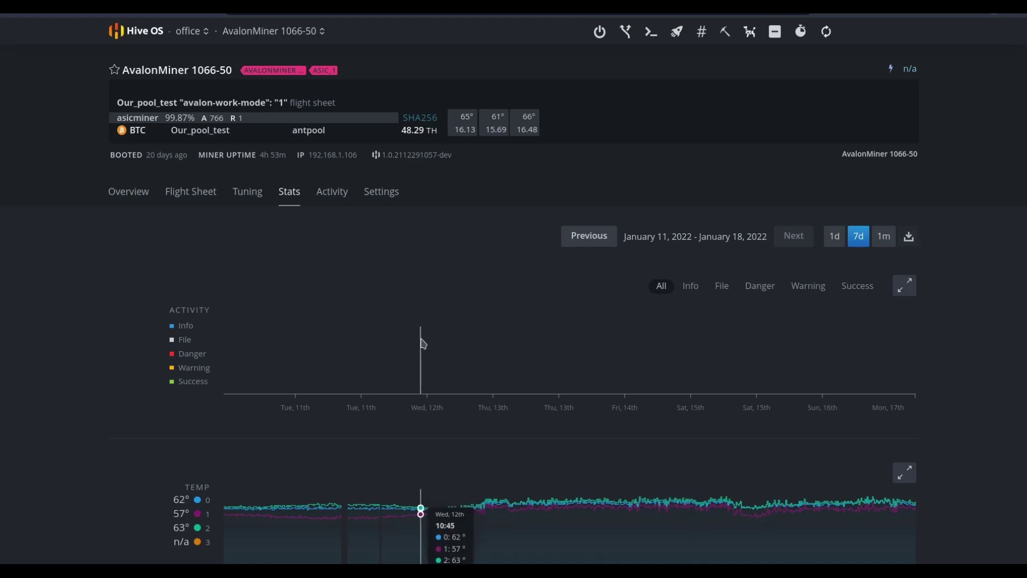
{"action": "left_click", "coordinate": [190, 191]}
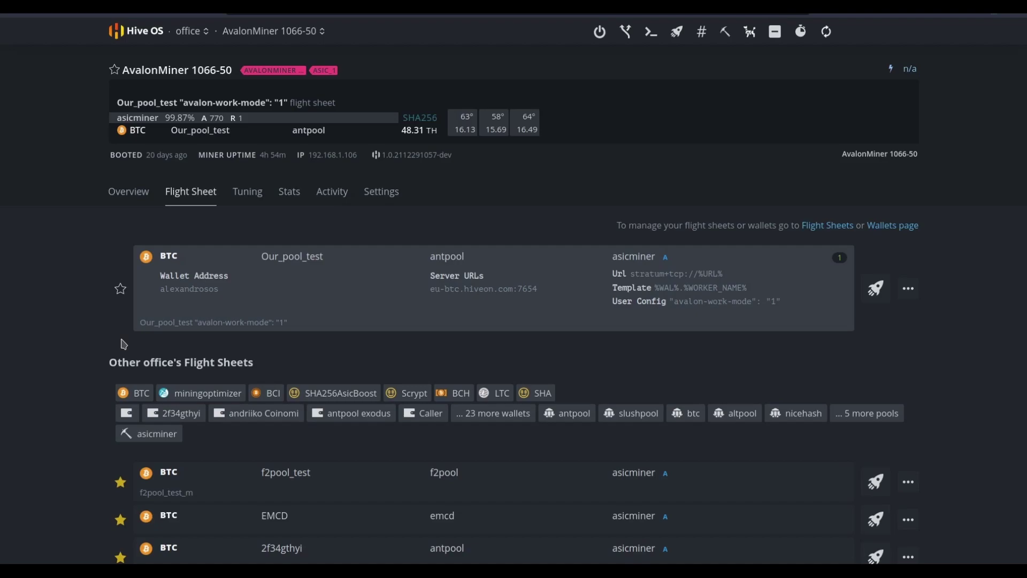
Look over the office's other flight sheets listed for the AvalonMiner
{"action": "scroll", "coordinate": [93, 376], "scroll_direction": "down", "scroll_amount": 3}
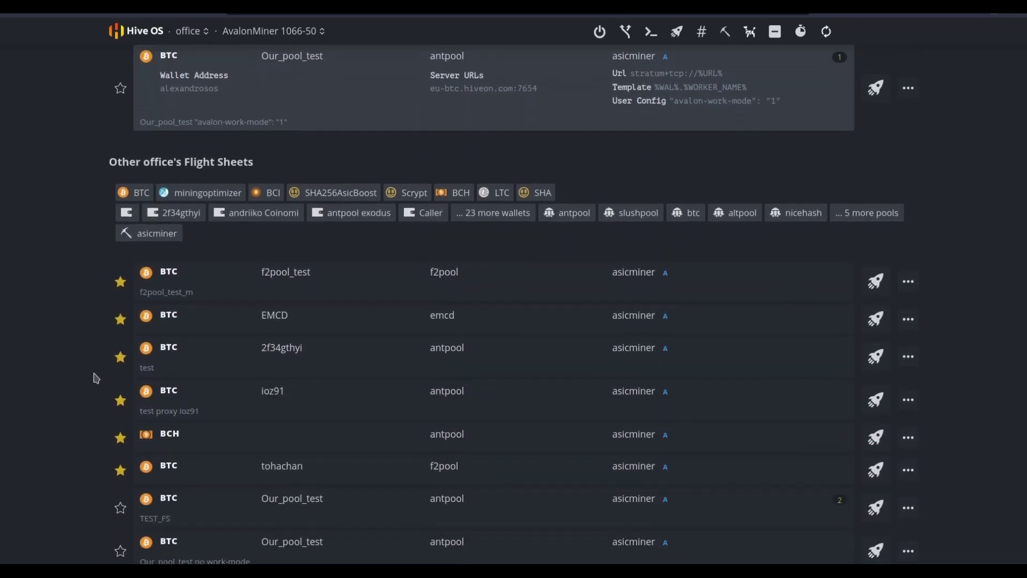
{"action": "scroll", "coordinate": [94, 376], "scroll_direction": "up", "scroll_amount": 3}
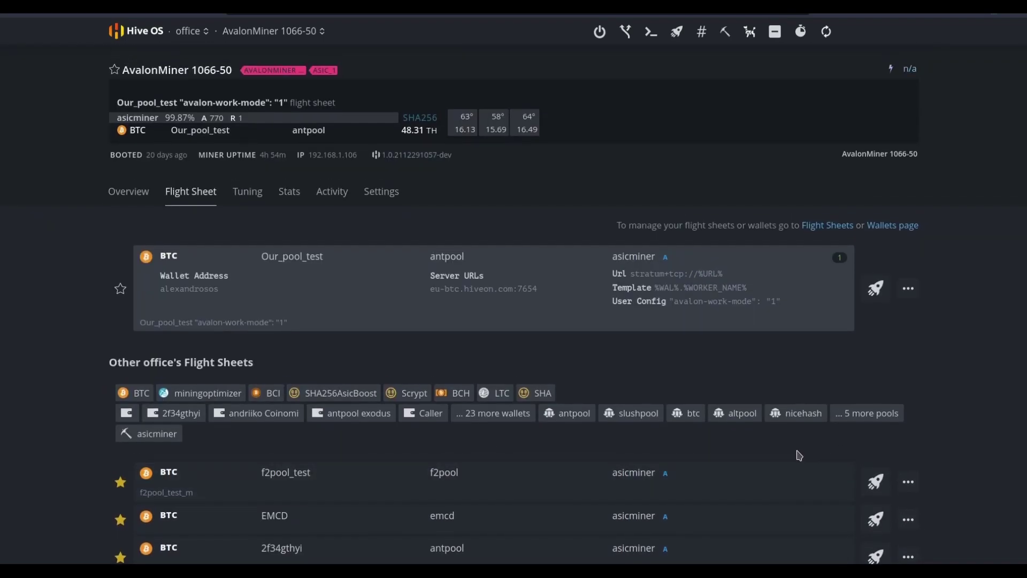
{"action": "scroll", "coordinate": [801, 451], "scroll_direction": "down", "scroll_amount": 5}
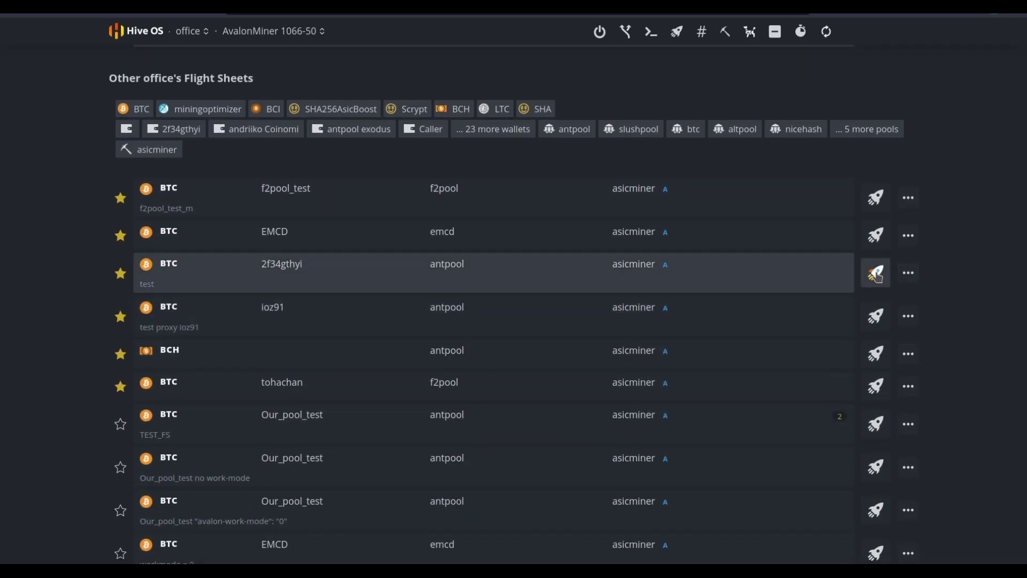
{"action": "scroll", "coordinate": [780, 321], "scroll_direction": "up", "scroll_amount": 5}
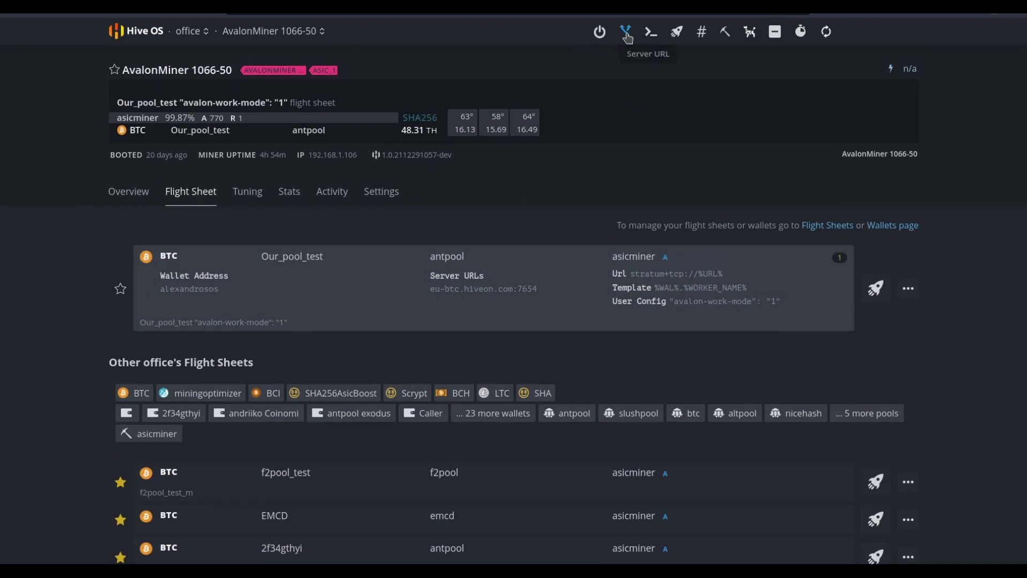
Check the worker's reboot and shutdown options without rebooting, then list its miner actions
{"action": "left_click", "coordinate": [600, 33]}
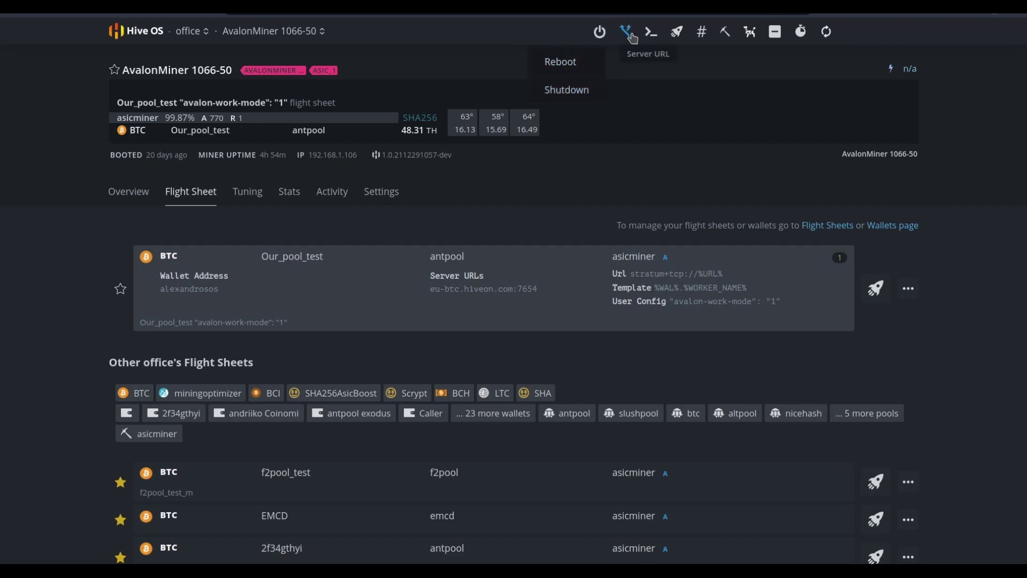
{"action": "left_click", "coordinate": [673, 95]}
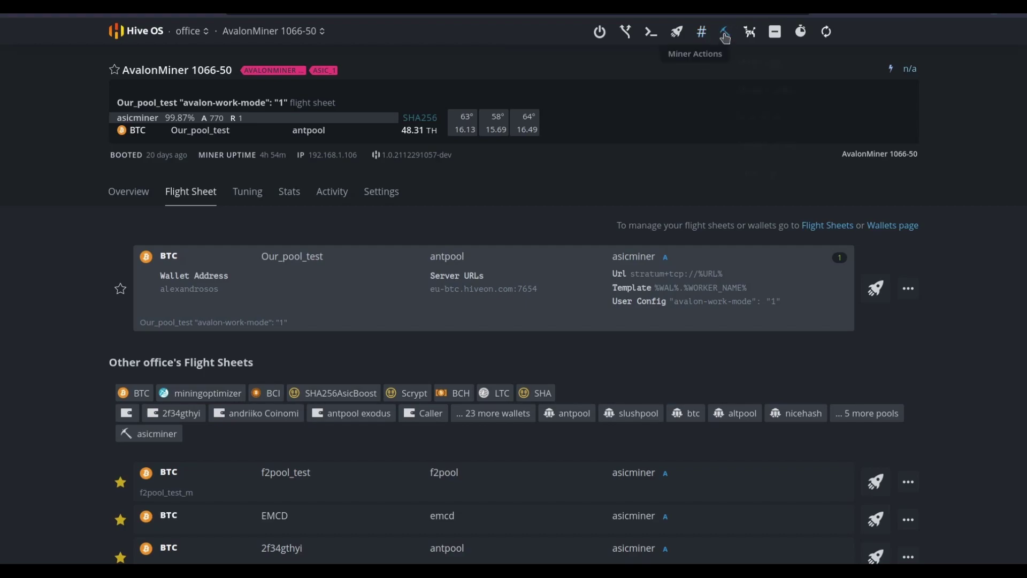
{"action": "left_click", "coordinate": [725, 36]}
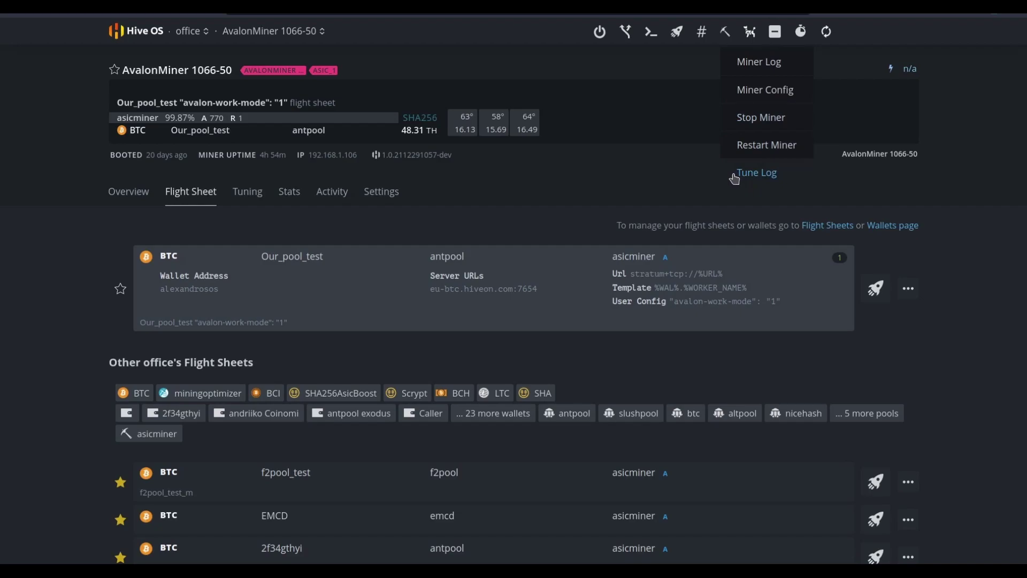
Try the hashrate watchdog on, then switch it back off and close its settings
{"action": "left_click", "coordinate": [750, 32]}
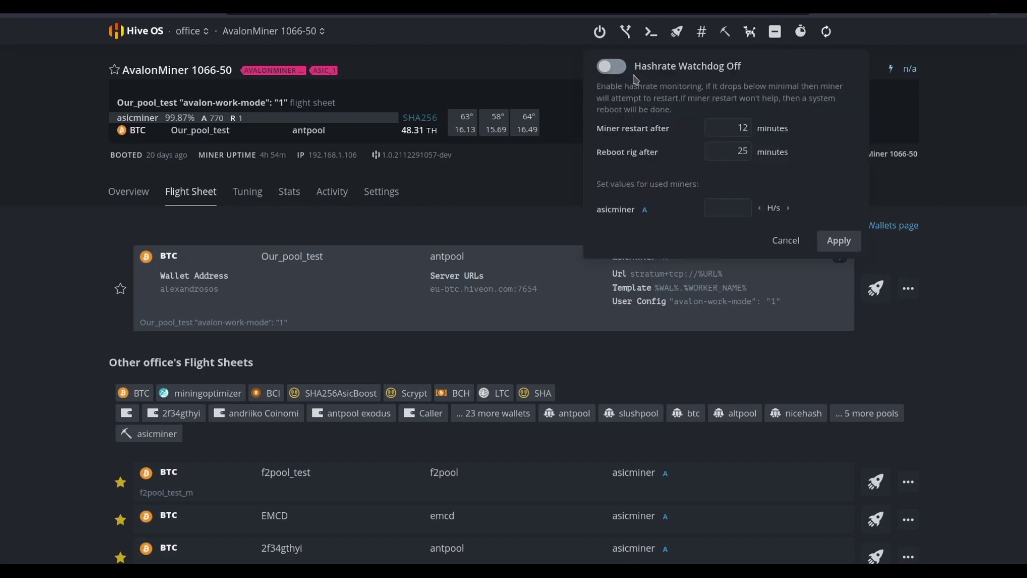
{"action": "left_click", "coordinate": [607, 68]}
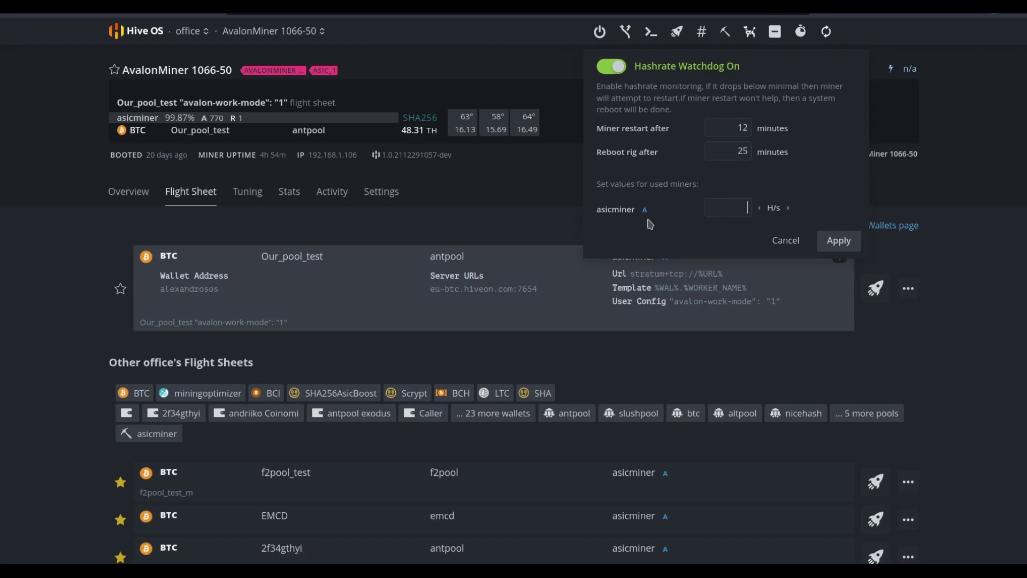
{"action": "scroll", "coordinate": [669, 219], "scroll_direction": "down", "scroll_amount": 1}
{"action": "scroll", "coordinate": [670, 220], "scroll_direction": "up", "scroll_amount": 1}
{"action": "left_click", "coordinate": [614, 66]}
{"action": "left_click", "coordinate": [943, 207]}
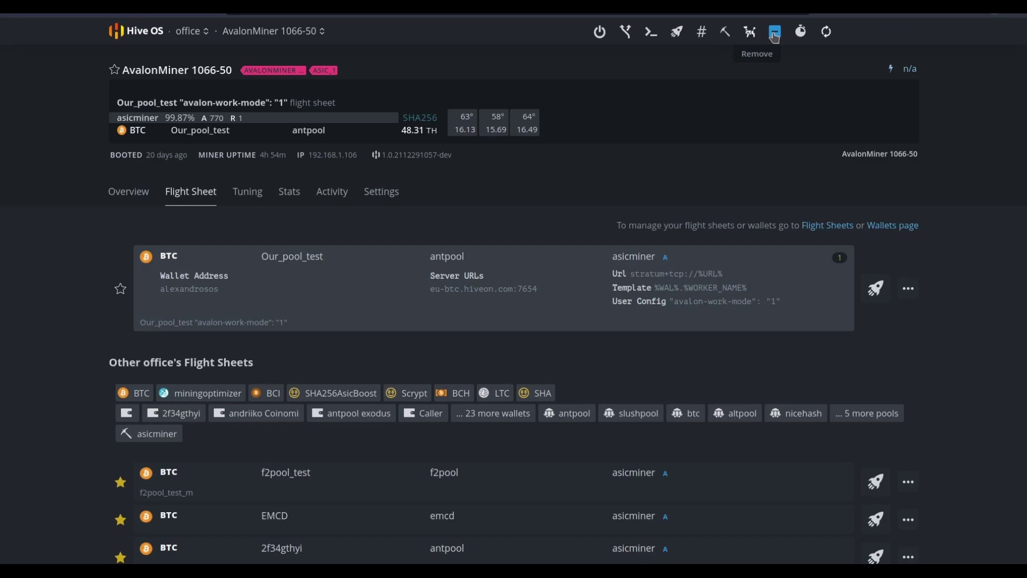
Set the page to auto-refresh every 30 seconds and refresh the worker's live stats
{"action": "left_click", "coordinate": [801, 32]}
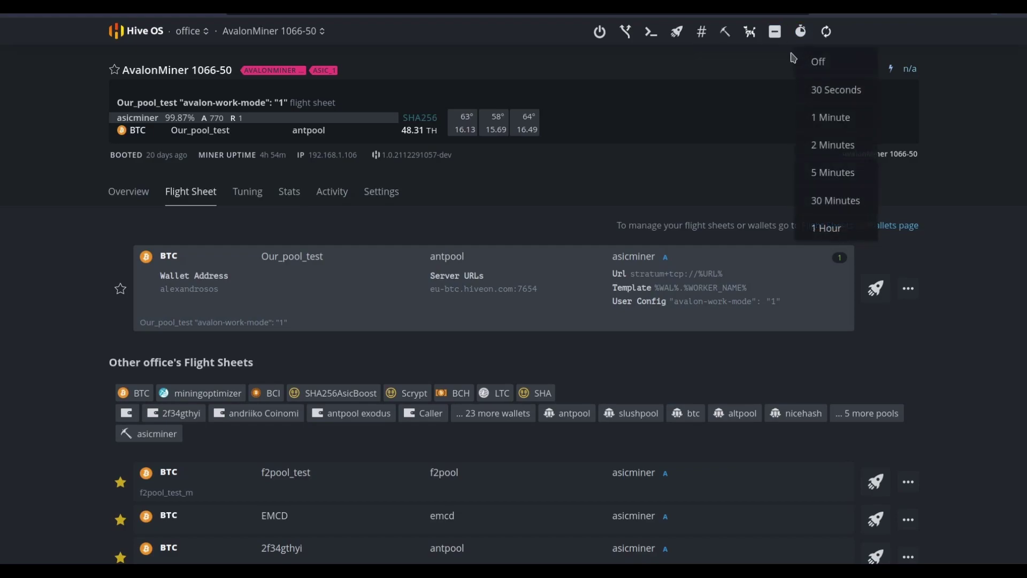
{"action": "left_click", "coordinate": [831, 92]}
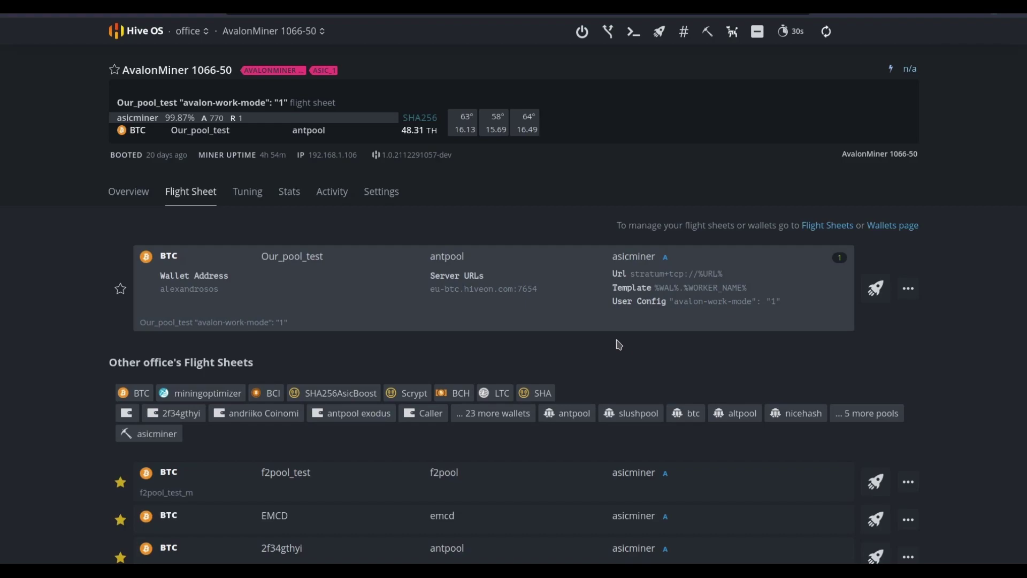
{"action": "left_click", "coordinate": [827, 33]}
On the Tuning page, inspect the asicminer configuration including Fallback config 1, cancelling without applying
{"action": "left_click", "coordinate": [246, 197]}
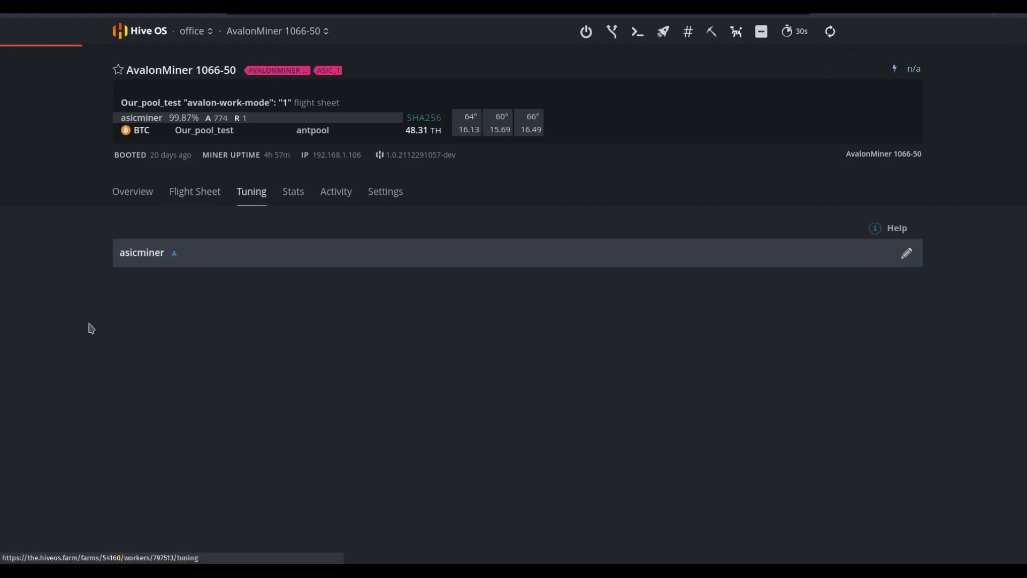
{"action": "left_click", "coordinate": [906, 257]}
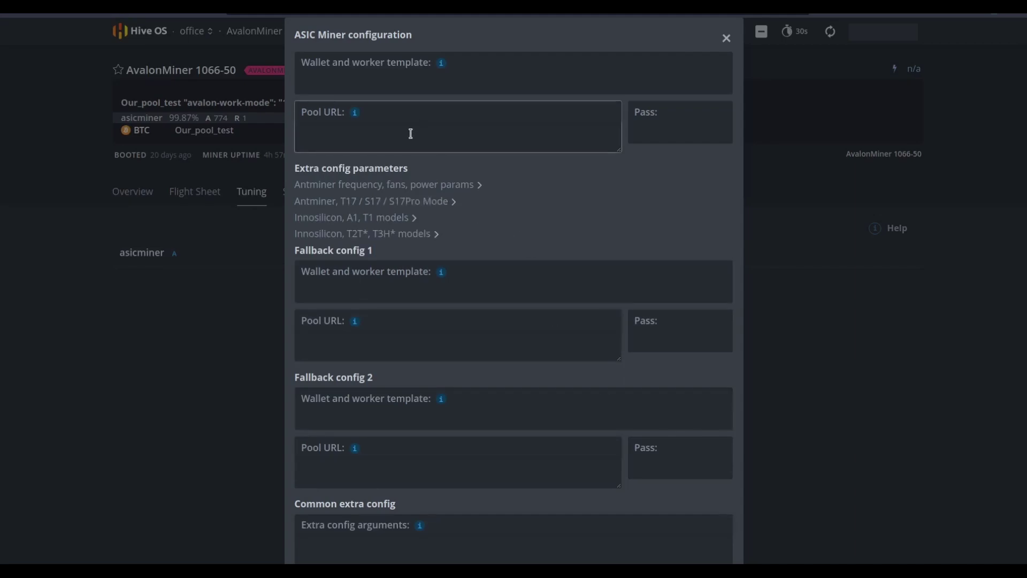
{"action": "mouse_move", "coordinate": [354, 117]}
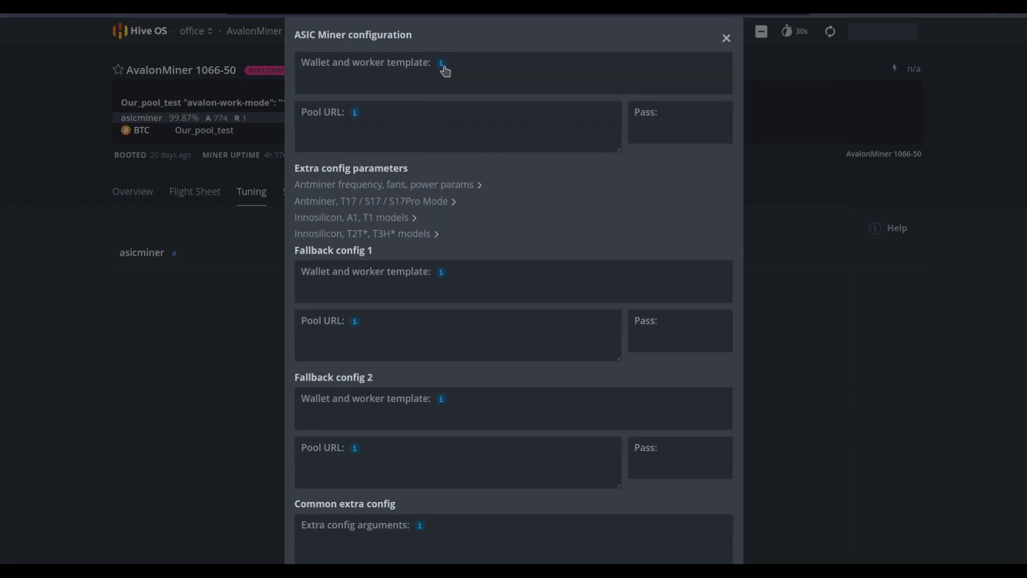
{"action": "mouse_move", "coordinate": [442, 66]}
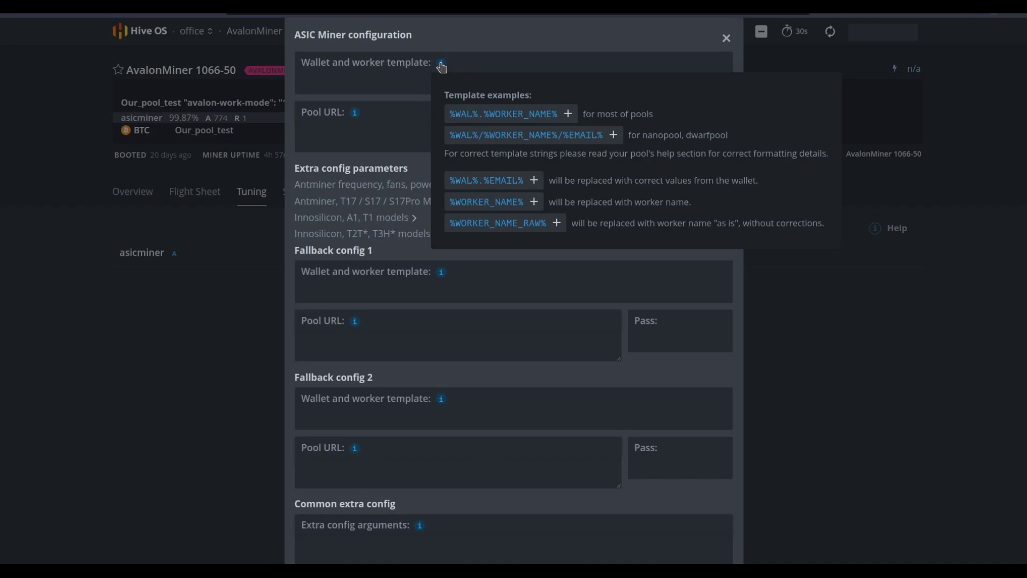
{"action": "left_click", "coordinate": [381, 293]}
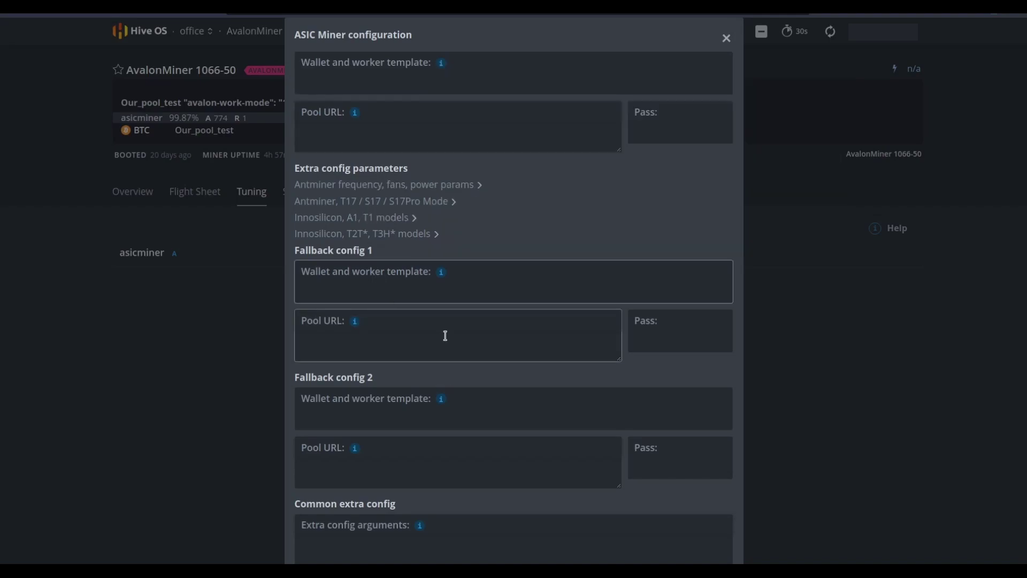
{"action": "scroll", "coordinate": [445, 335], "scroll_direction": "down", "scroll_amount": 1}
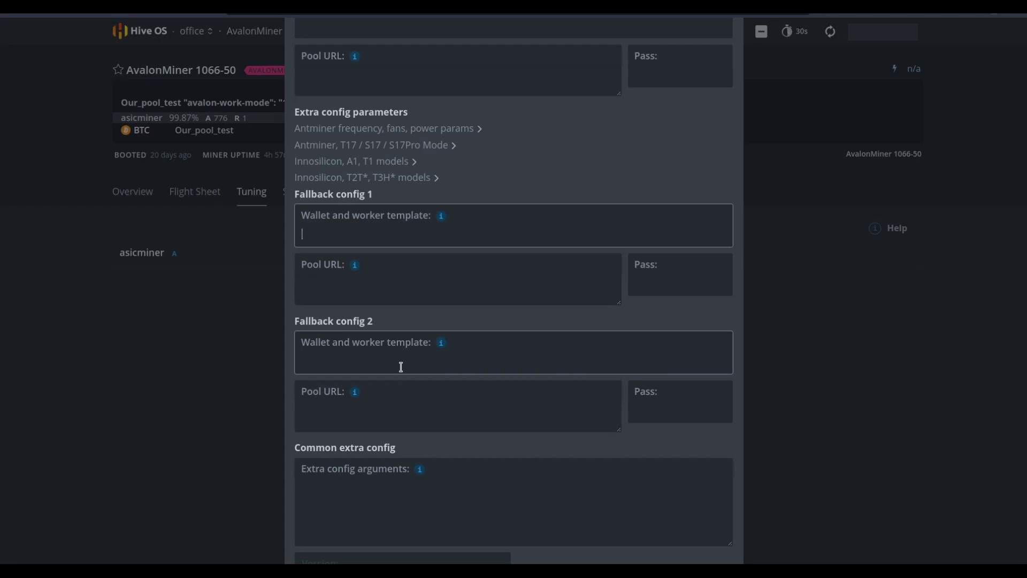
{"action": "scroll", "coordinate": [459, 449], "scroll_direction": "down", "scroll_amount": 2}
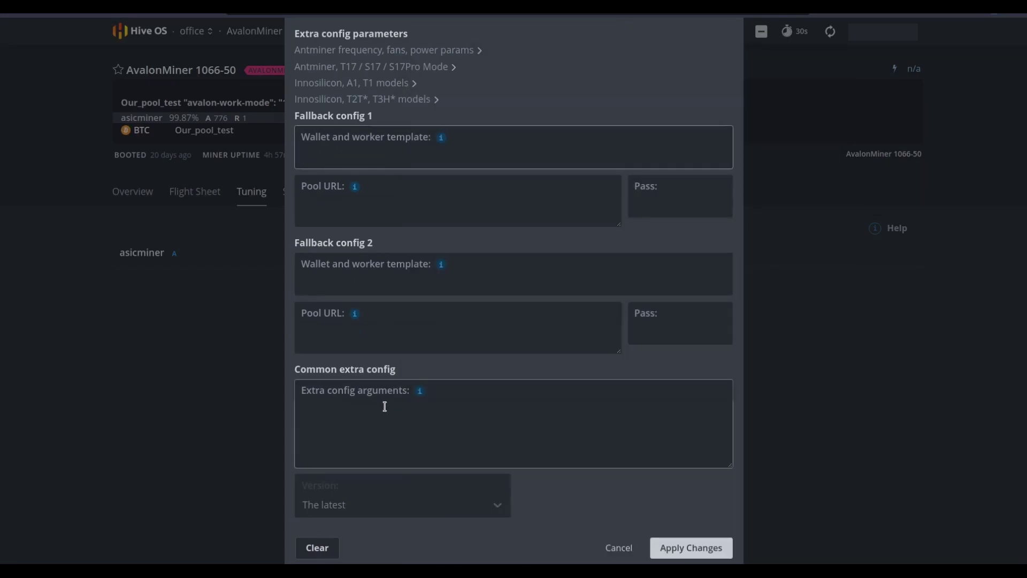
{"action": "mouse_move", "coordinate": [419, 394]}
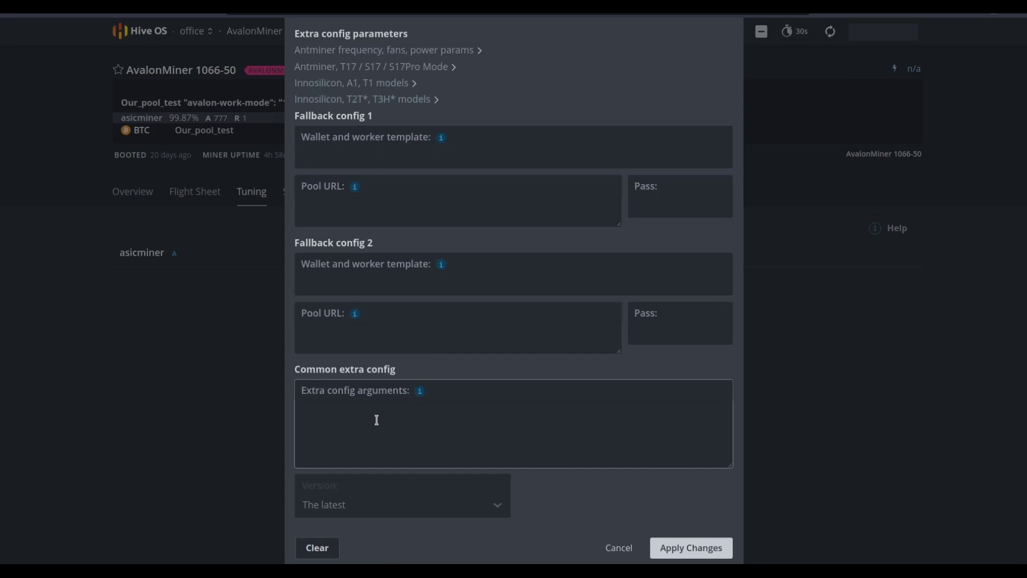
{"action": "left_click", "coordinate": [620, 548]}
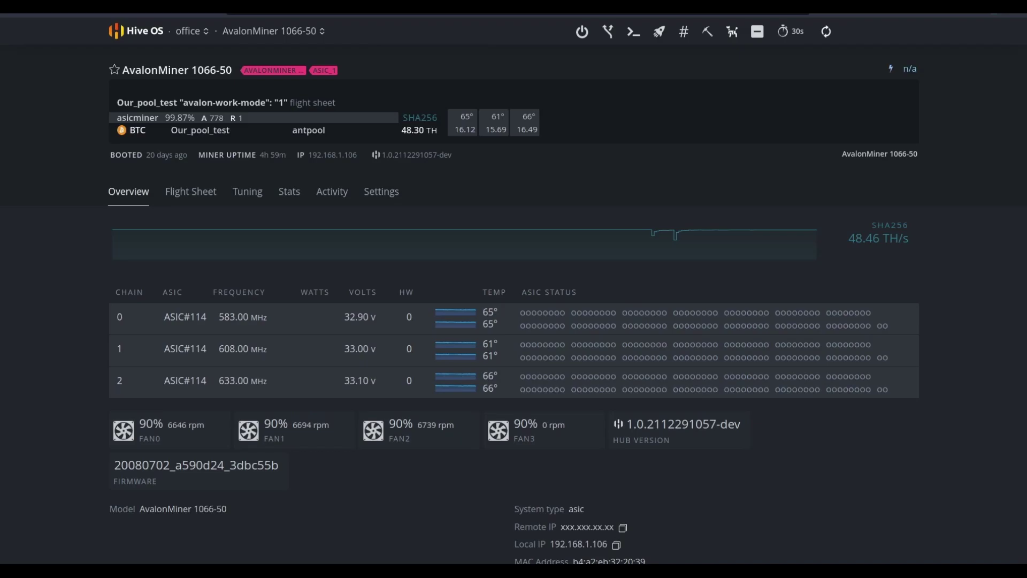
Open the worker's activity log and check the All Users and All Types filter options
{"action": "left_click", "coordinate": [331, 191]}
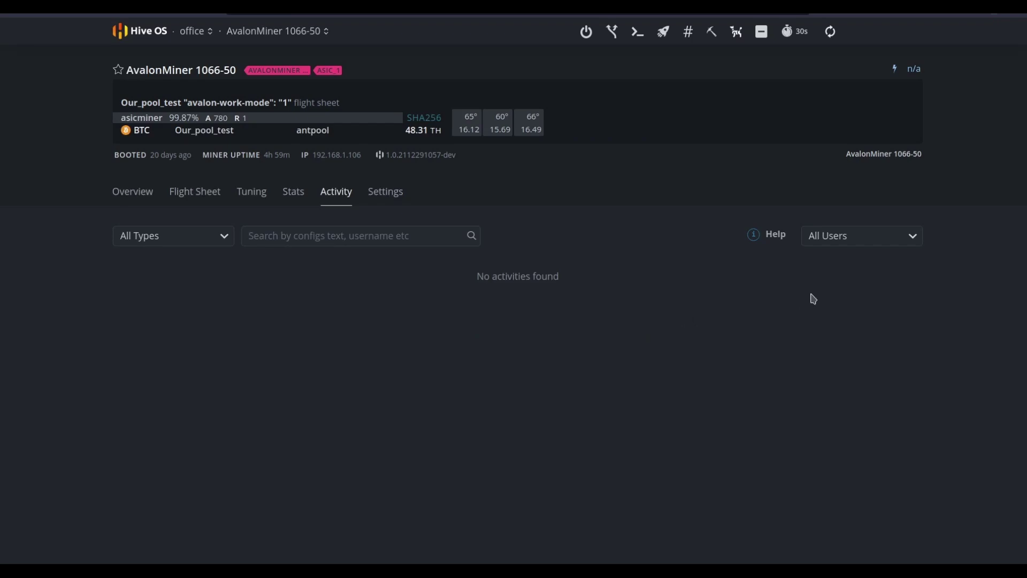
{"action": "left_click", "coordinate": [910, 239]}
{"action": "left_click", "coordinate": [716, 303]}
{"action": "left_click", "coordinate": [225, 237]}
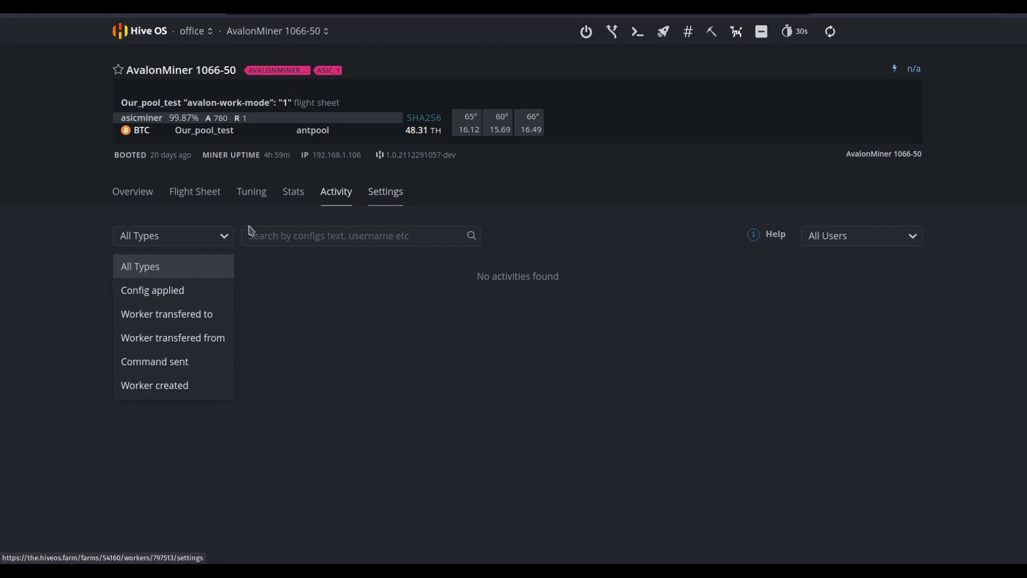
Scroll through the worker's settings, then return to its empty activity log
{"action": "left_click", "coordinate": [388, 200]}
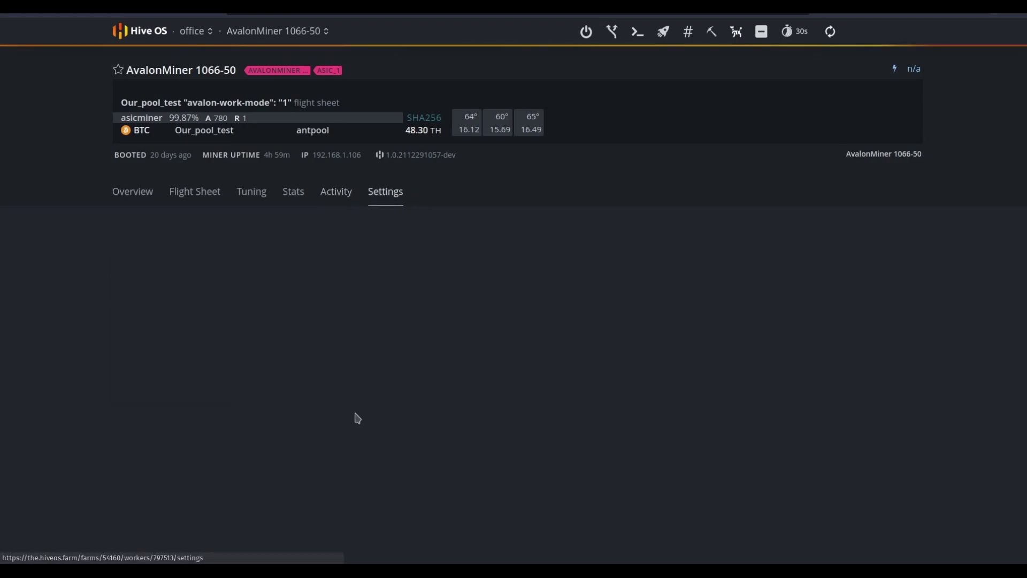
{"action": "scroll", "coordinate": [291, 390], "scroll_direction": "down", "scroll_amount": 3}
{"action": "scroll", "coordinate": [291, 390], "scroll_direction": "down", "scroll_amount": 10}
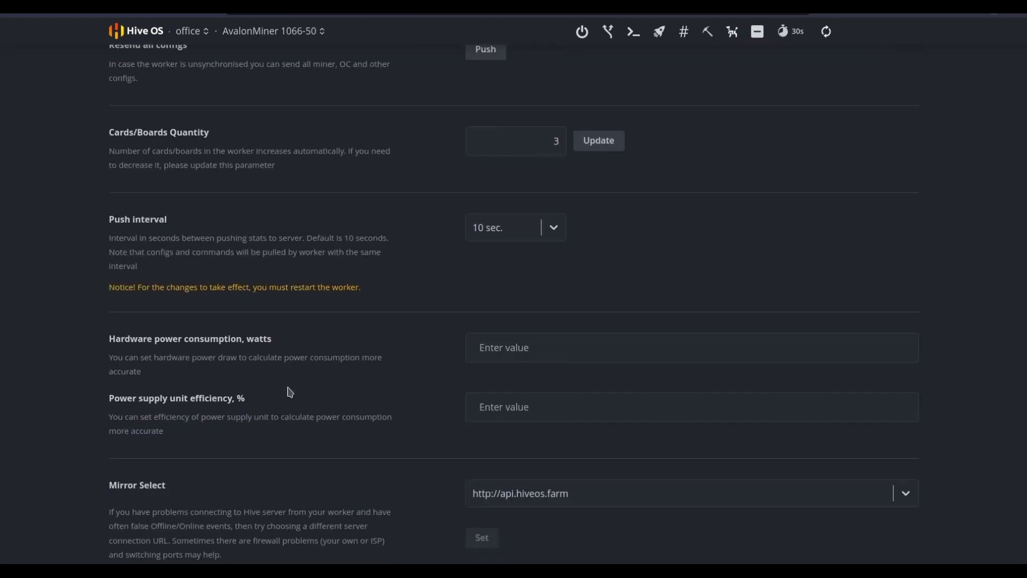
{"action": "scroll", "coordinate": [290, 390], "scroll_direction": "up", "scroll_amount": 2}
{"action": "scroll", "coordinate": [292, 392], "scroll_direction": "down", "scroll_amount": 3}
{"action": "scroll", "coordinate": [291, 392], "scroll_direction": "down", "scroll_amount": 2}
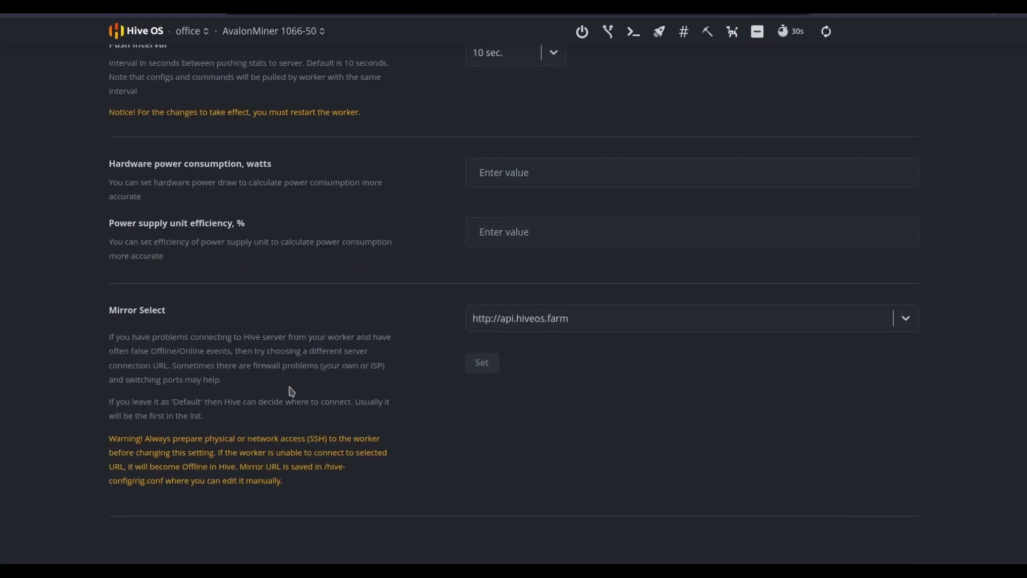
{"action": "scroll", "coordinate": [292, 391], "scroll_direction": "up", "scroll_amount": 10}
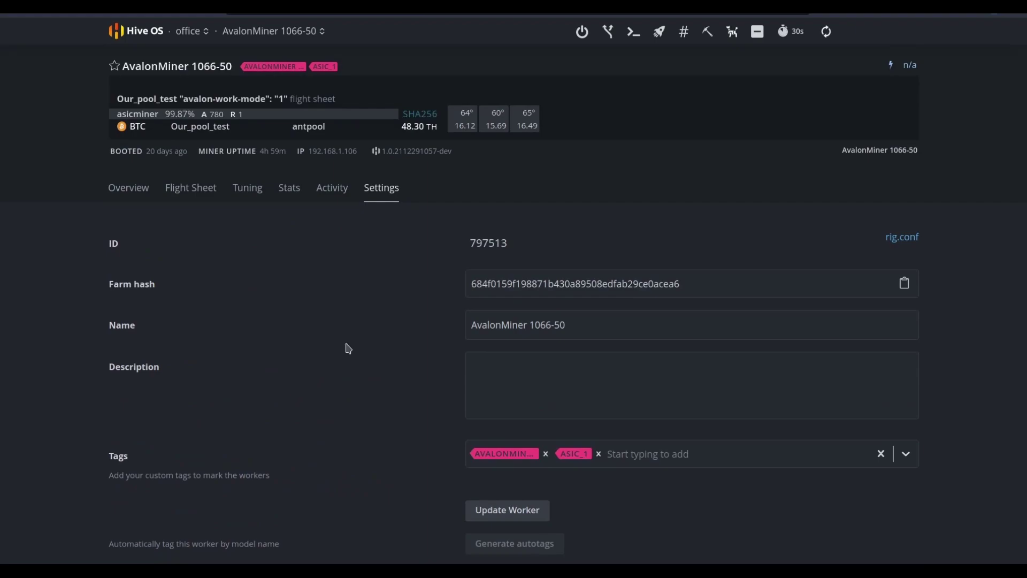
{"action": "left_click", "coordinate": [332, 187]}
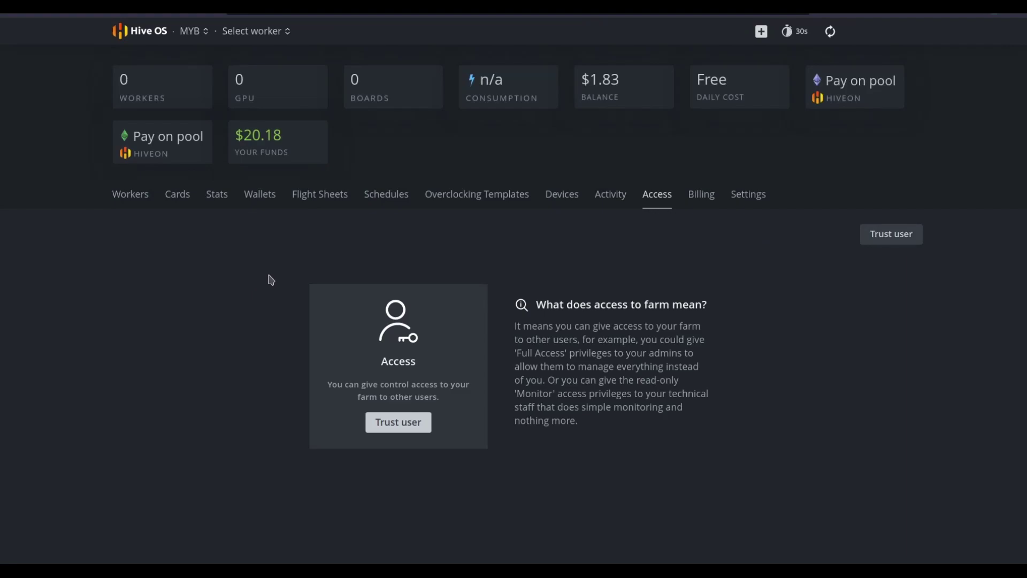
Start trusting a user and review the available farm access levels without choosing one
{"action": "left_click", "coordinate": [891, 235]}
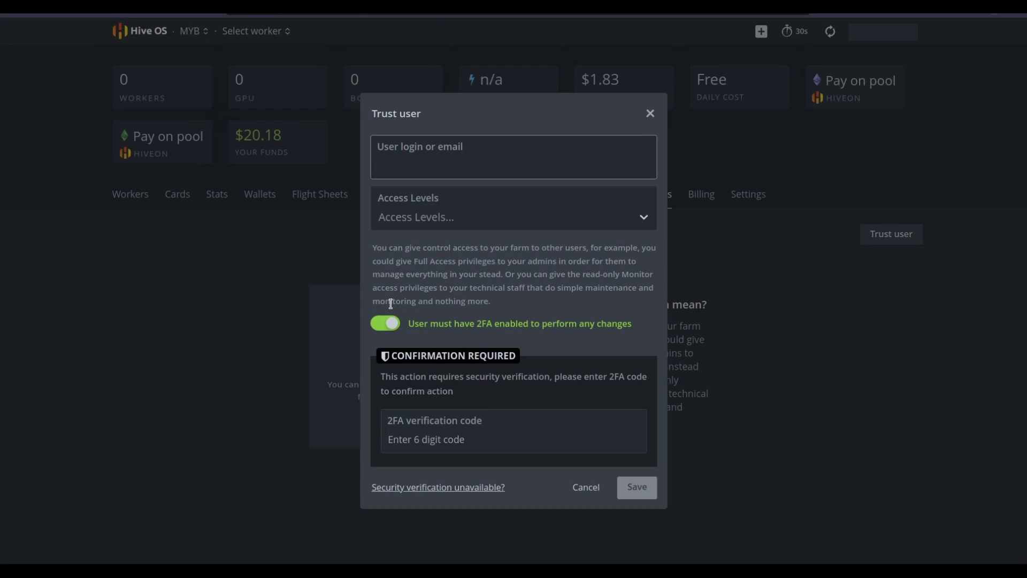
{"action": "left_click", "coordinate": [466, 220]}
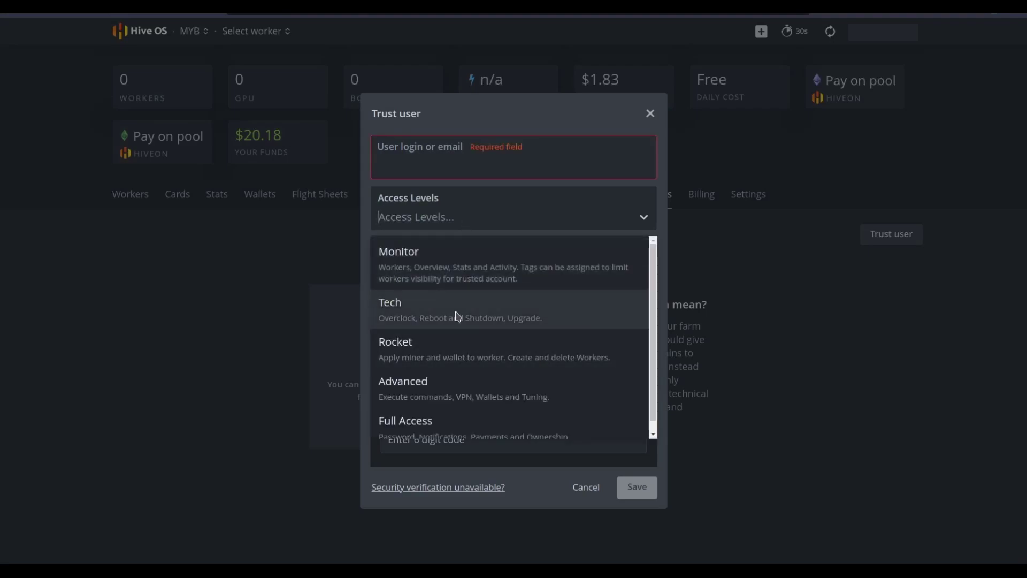
{"action": "scroll", "coordinate": [482, 343], "scroll_direction": "down", "scroll_amount": 1}
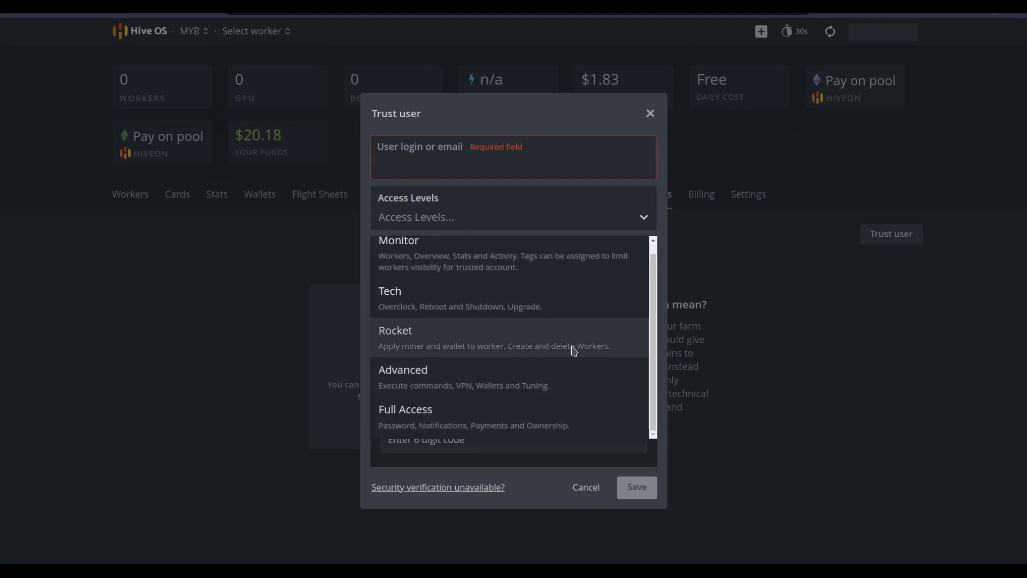
{"action": "left_click", "coordinate": [634, 459]}
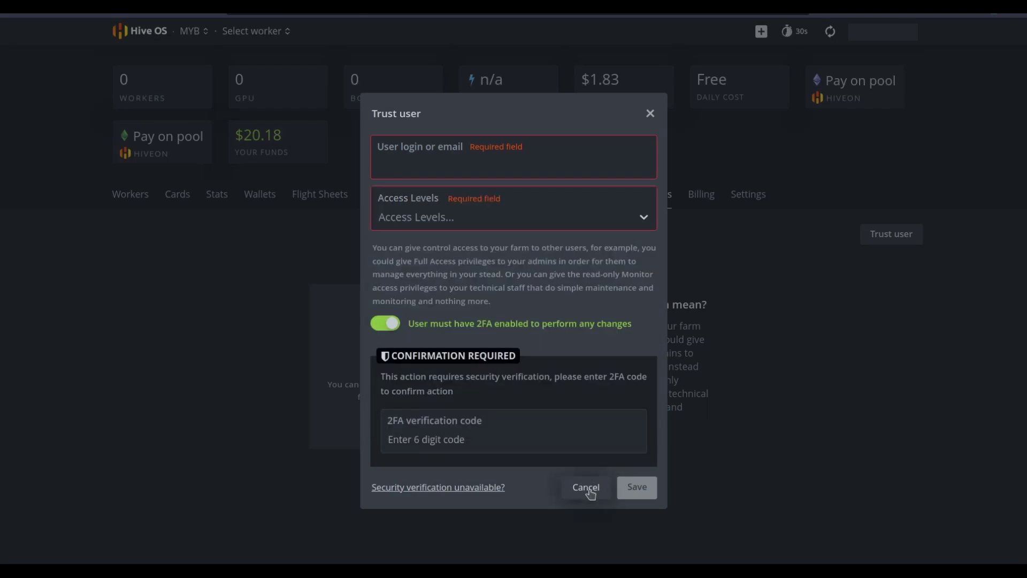
Cancel the trust-user form without granting access and bring up the farm list
{"action": "scroll", "coordinate": [549, 386], "scroll_direction": "down", "scroll_amount": 1}
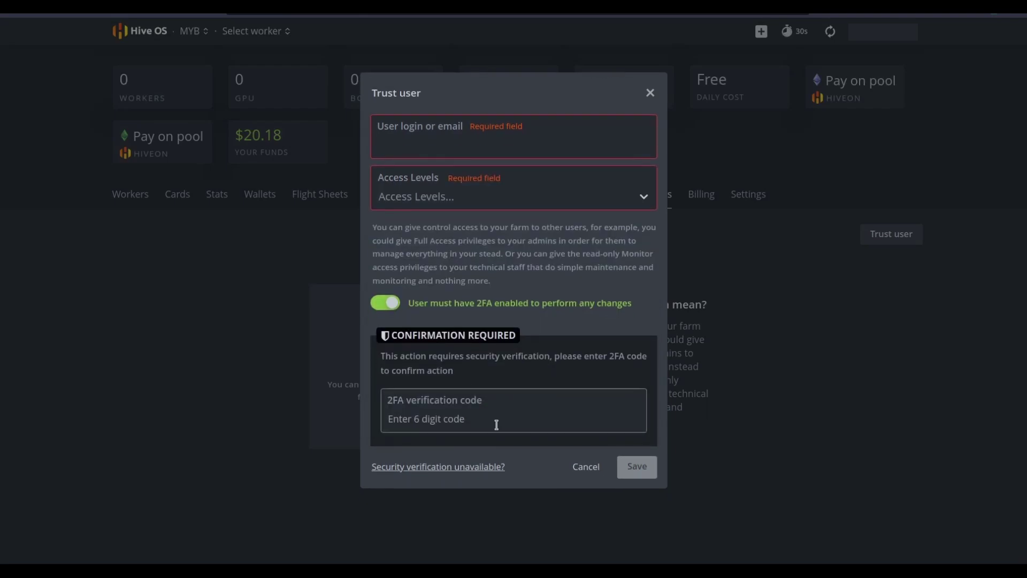
{"action": "left_click", "coordinate": [482, 421]}
{"action": "scroll", "coordinate": [543, 284], "scroll_direction": "up", "scroll_amount": 1}
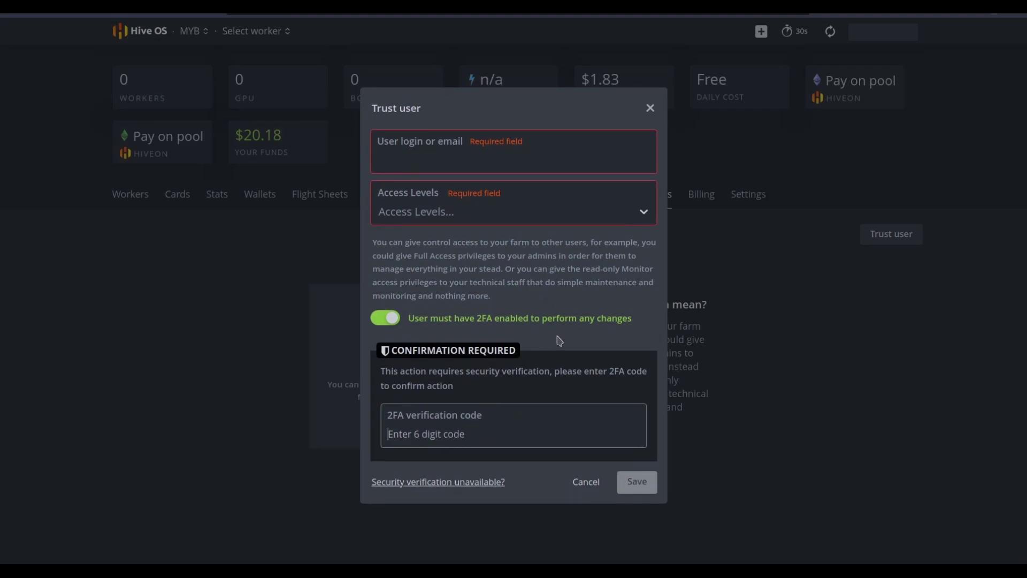
{"action": "left_click", "coordinate": [586, 483]}
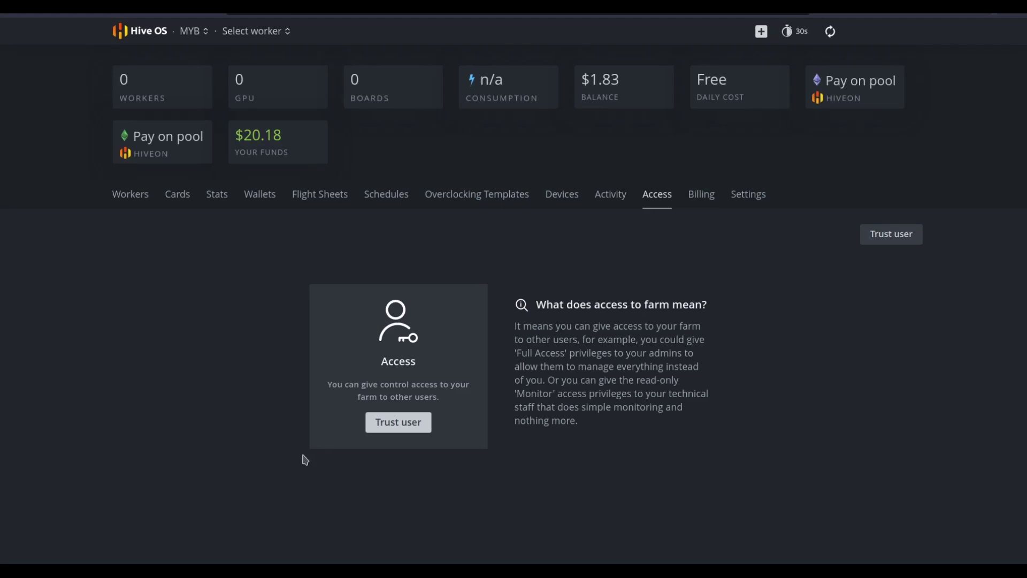
{"action": "left_click", "coordinate": [205, 31]}
Switch to the office farm, unstar Green, and list all 23 workers after viewing Offline
{"action": "left_click", "coordinate": [215, 94]}
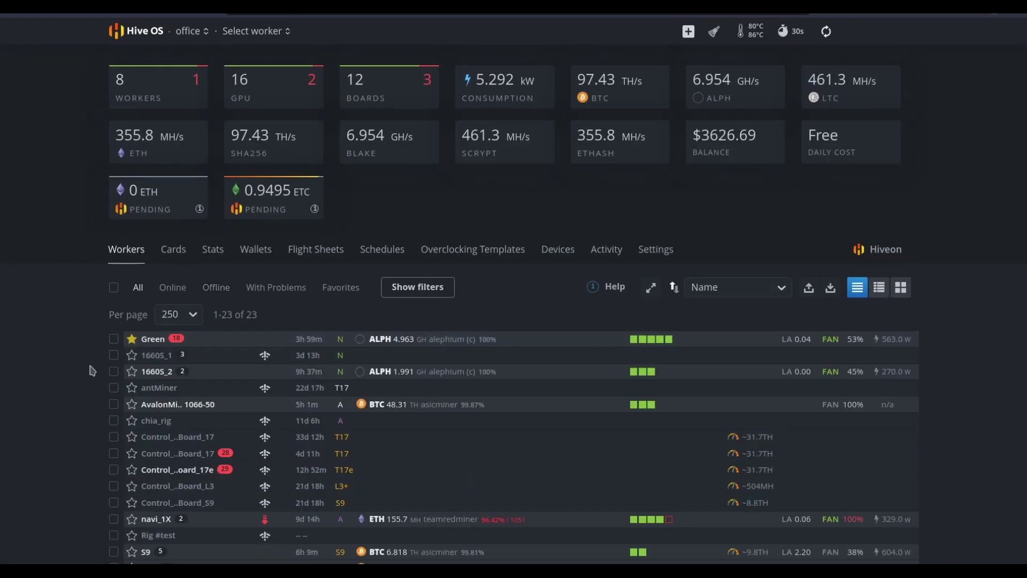
{"action": "left_click", "coordinate": [132, 339]}
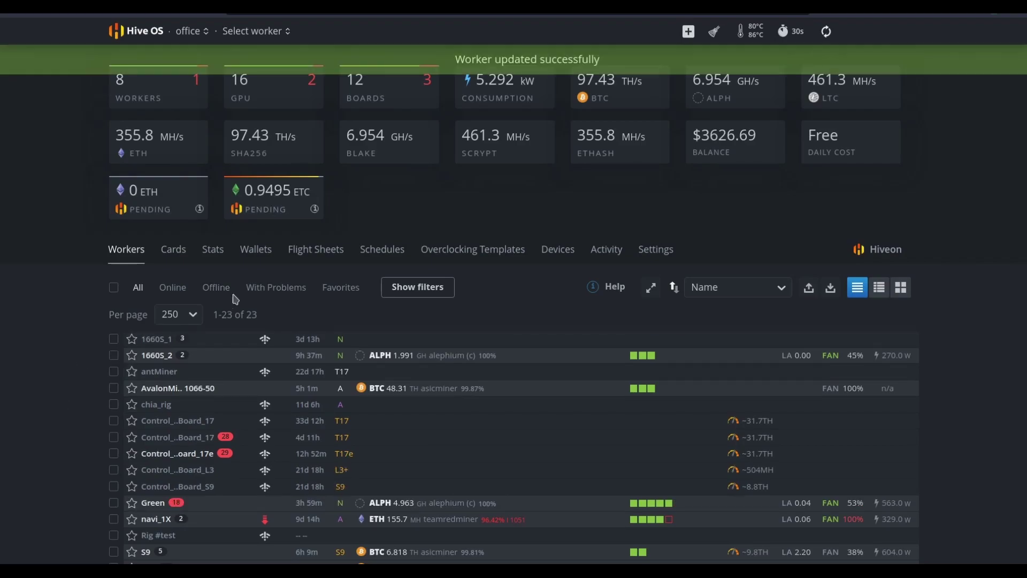
{"action": "left_click", "coordinate": [216, 289]}
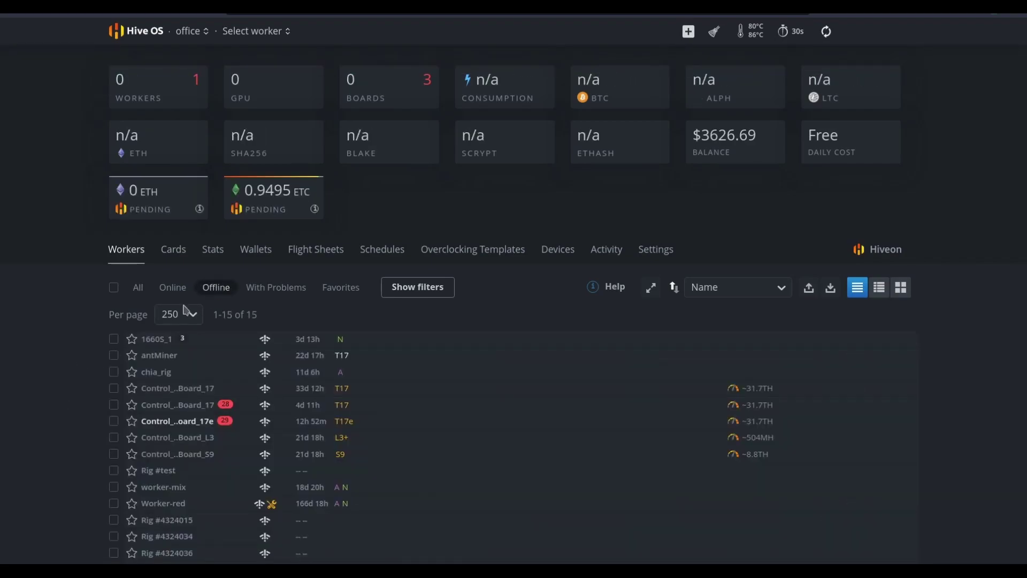
{"action": "scroll", "coordinate": [69, 418], "scroll_direction": "down", "scroll_amount": 2}
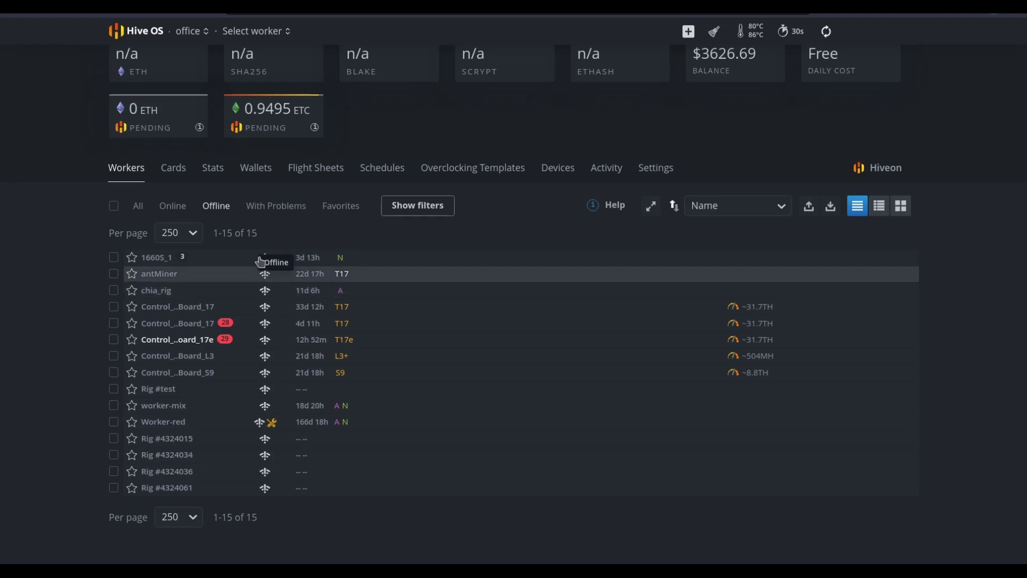
{"action": "left_click", "coordinate": [138, 206]}
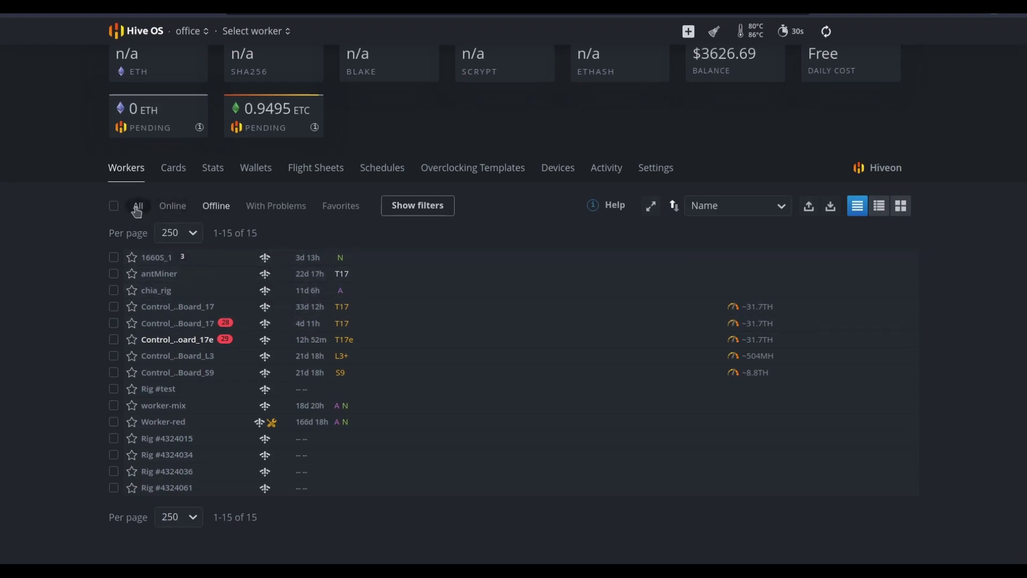
{"action": "scroll", "coordinate": [42, 376], "scroll_direction": "down", "scroll_amount": 1}
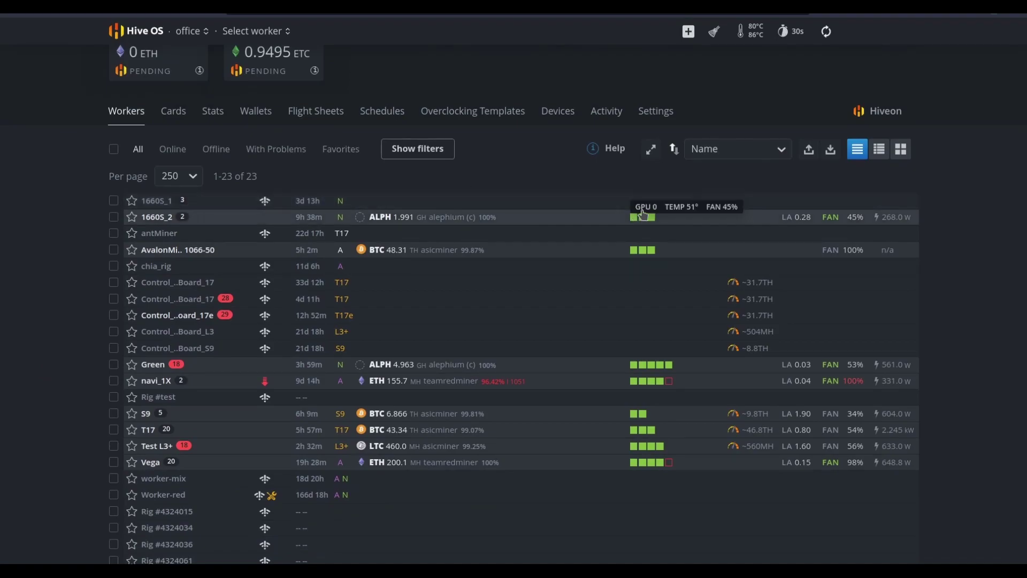
{"action": "mouse_move", "coordinate": [635, 255]}
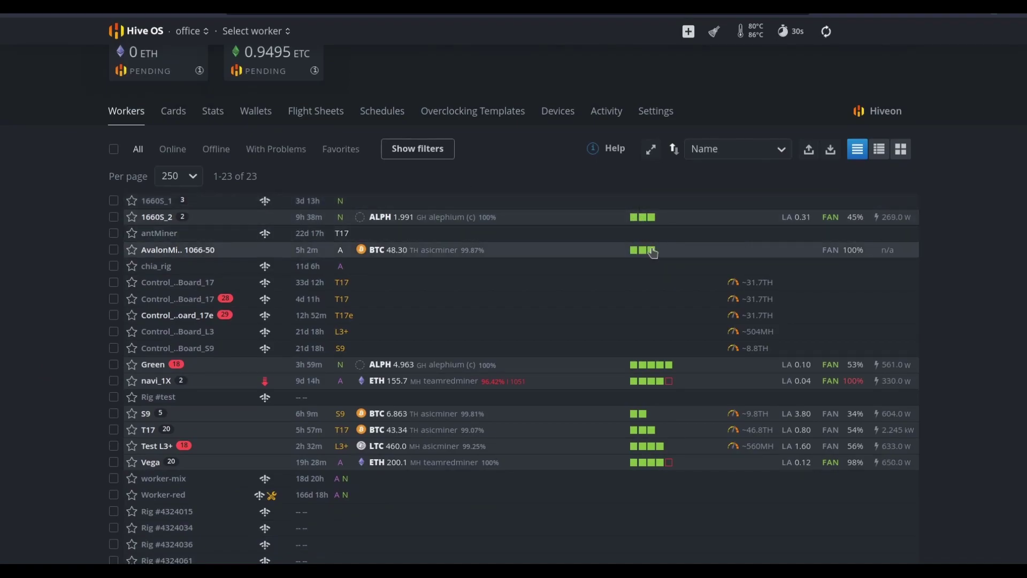